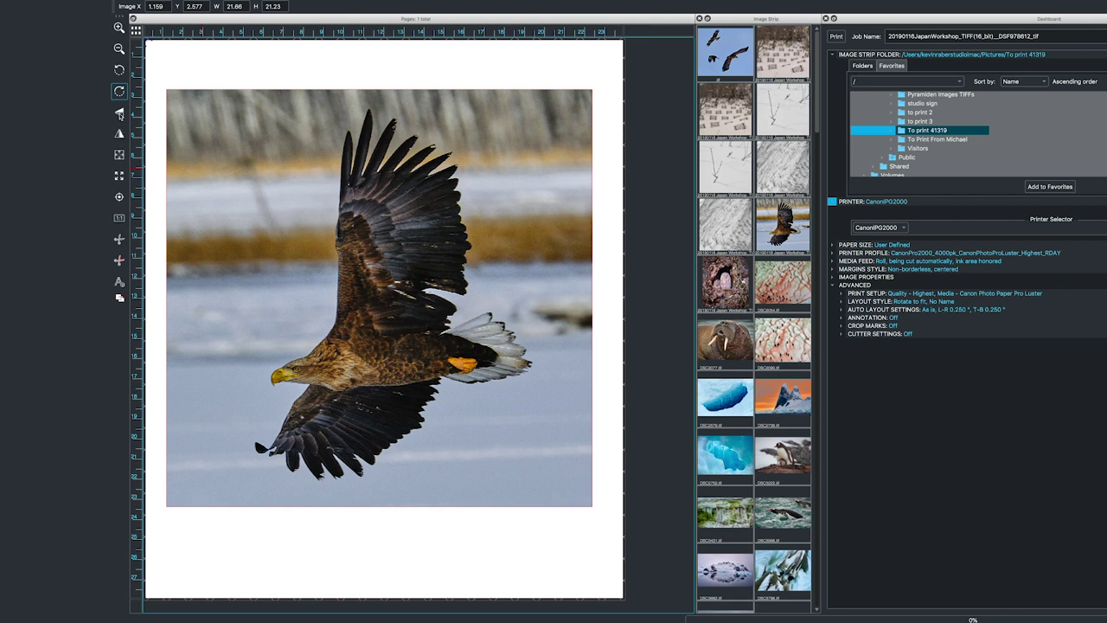
- Fit the eagle image to the page with horizontal and vertical margins of 1
click(120, 114)
click(119, 114)
click(119, 155)
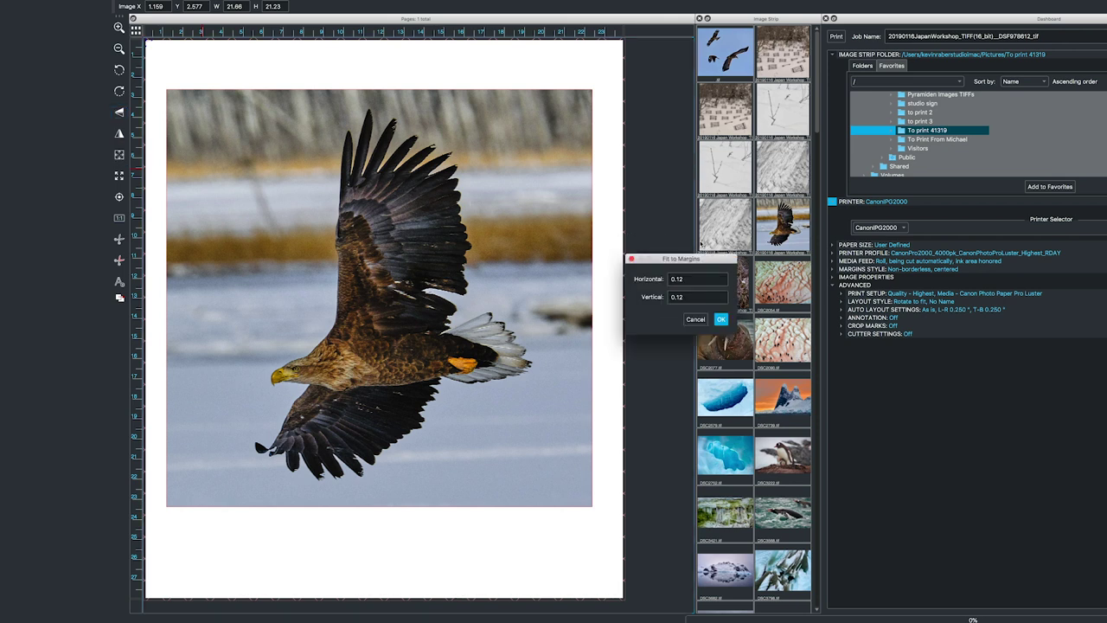
drag(697, 259, 547, 229)
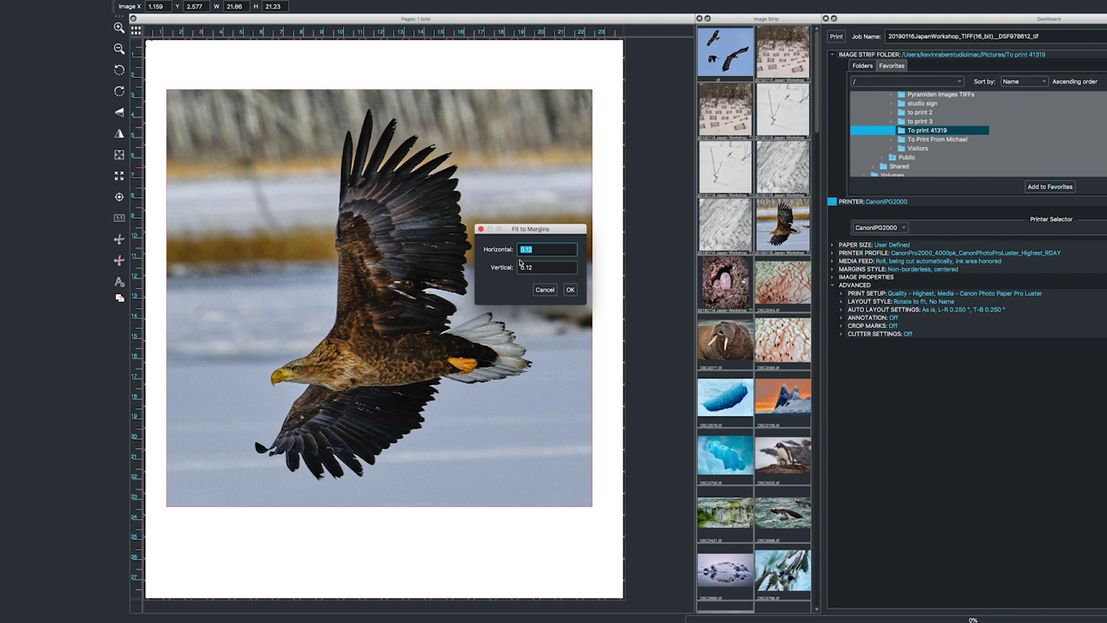
text(1)
key(Tab)
text(1)
key(Tab)
click(570, 290)
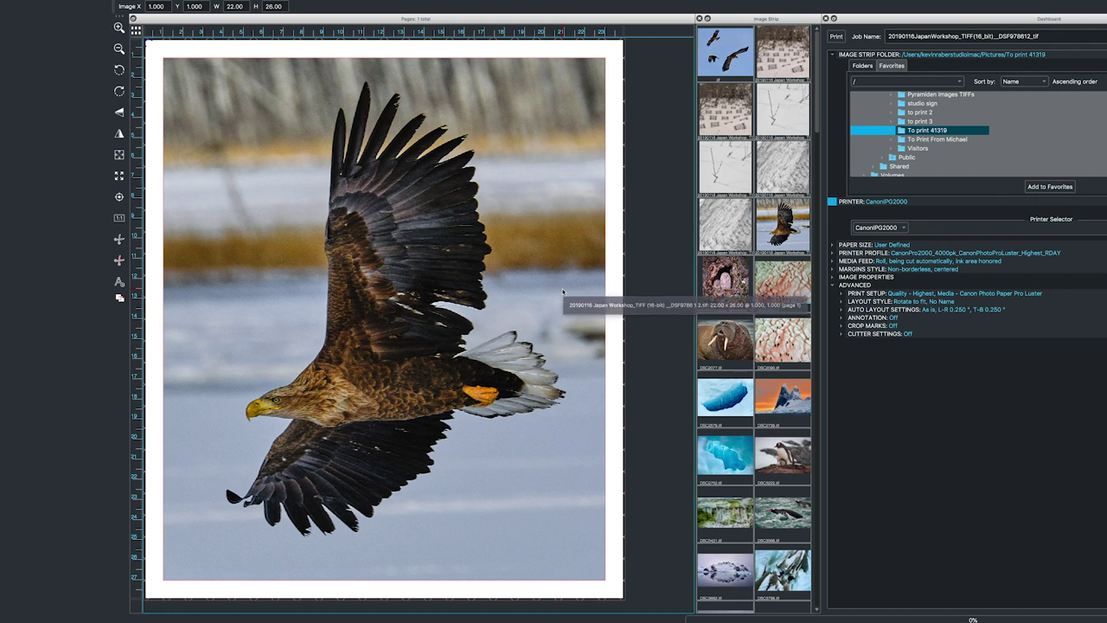
- Shift the eagle image's crop frame sideways in Smart Crop, reset the crop to the full image and close the crop window
double_click(408, 284)
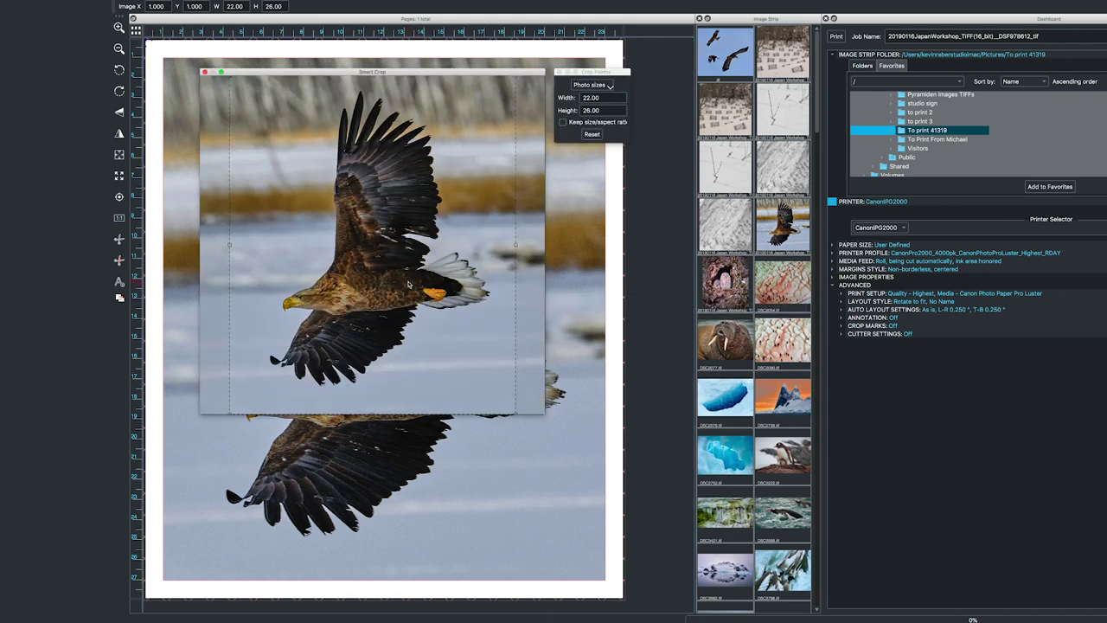
drag(408, 284, 464, 279)
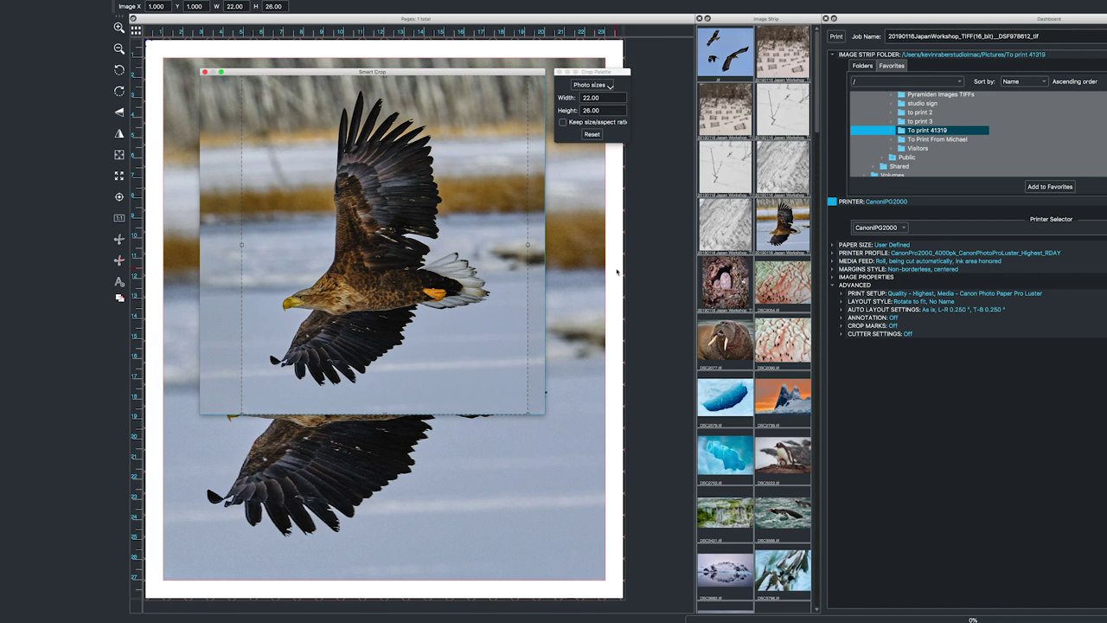
drag(473, 302, 460, 310)
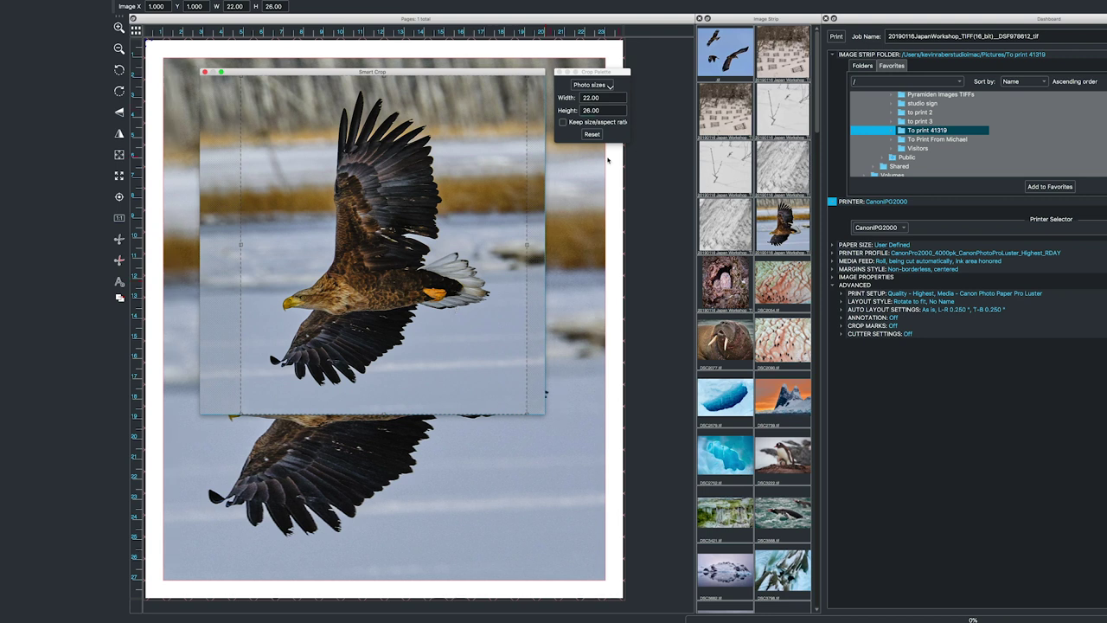
click(592, 136)
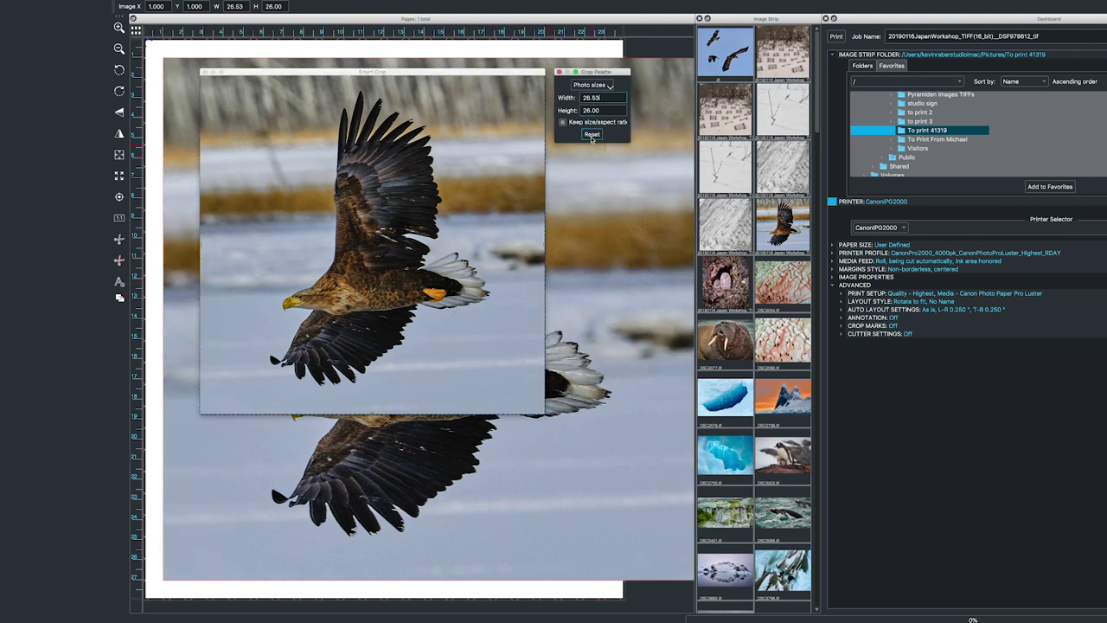
click(204, 72)
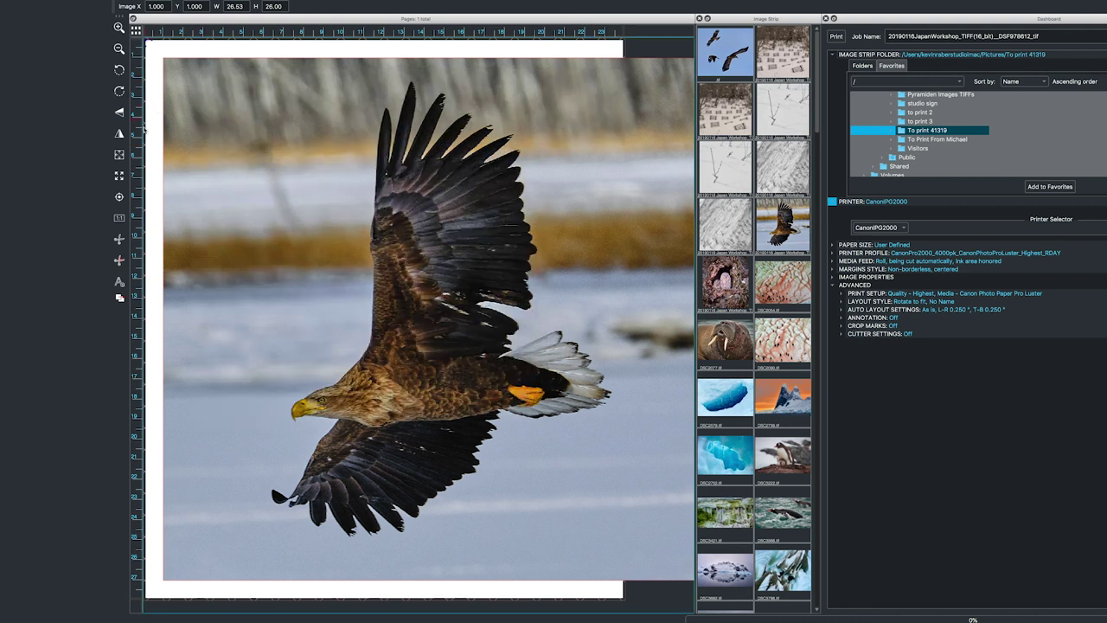
- Restore the eagle image to its original 1:1 size, center it, and move it to about X 3.12, Y 3.91
click(120, 218)
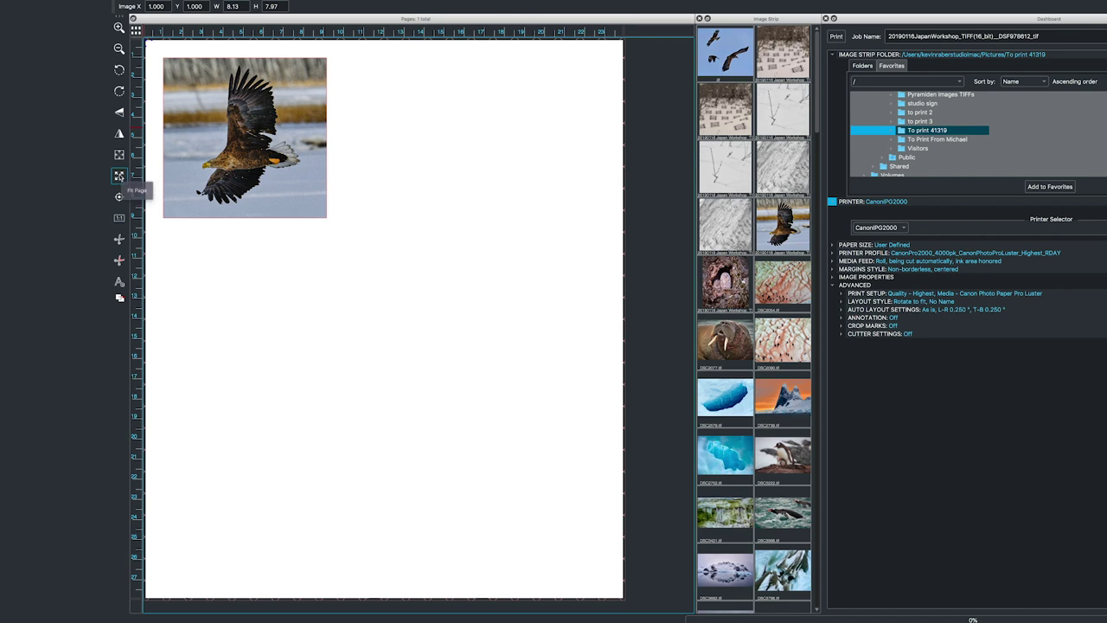
click(120, 197)
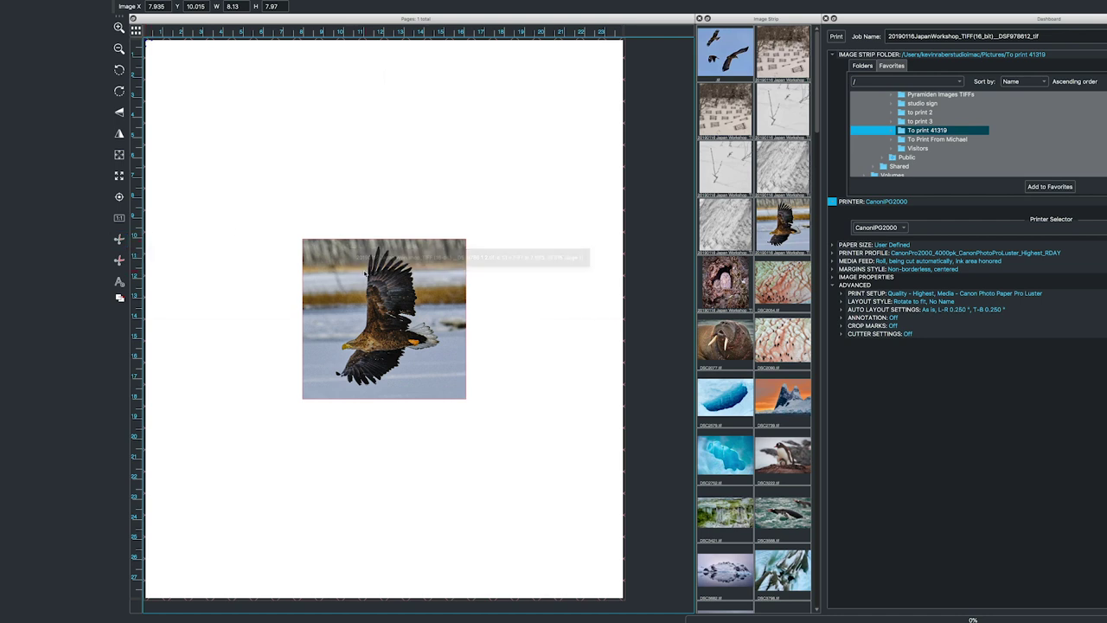
drag(365, 274, 269, 150)
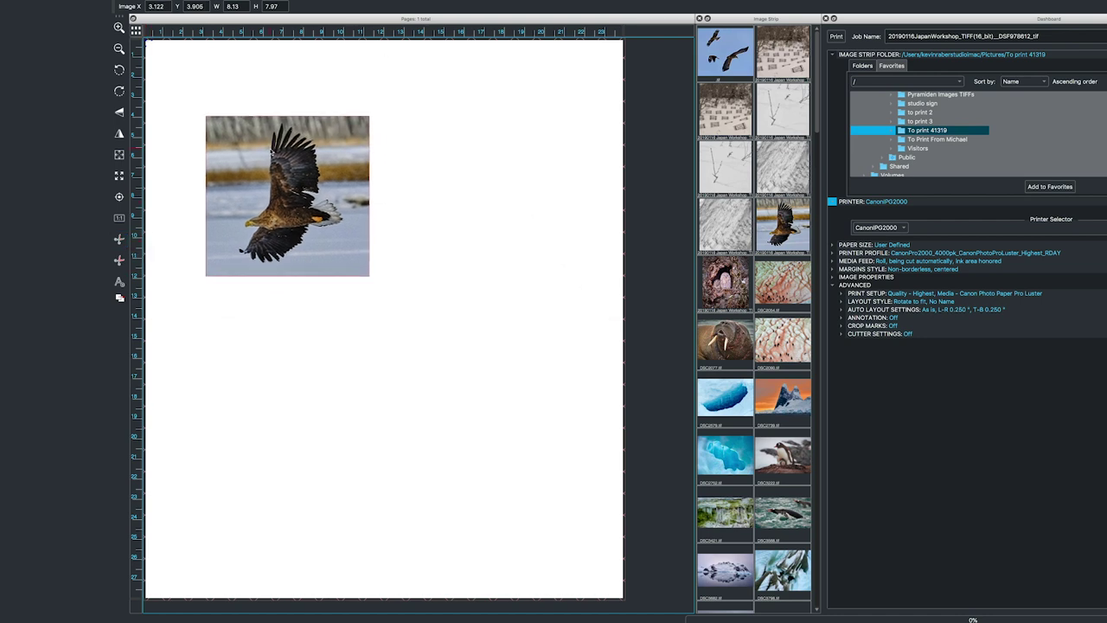
- Delete the eagle image from the page and turn off the deletion confirmation message for future use
click(120, 240)
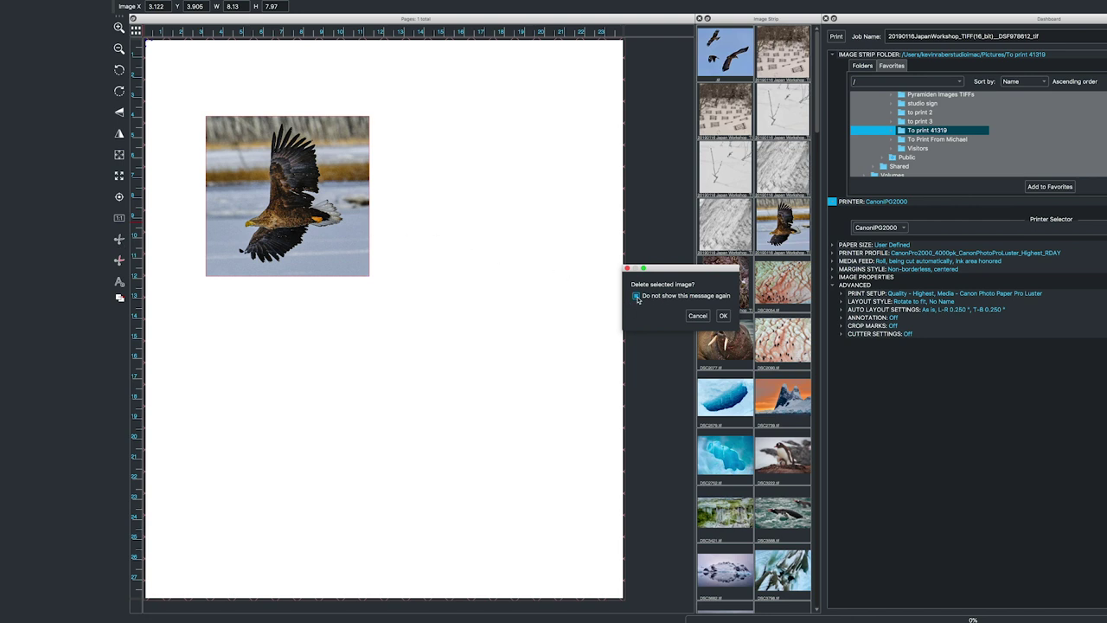
click(725, 316)
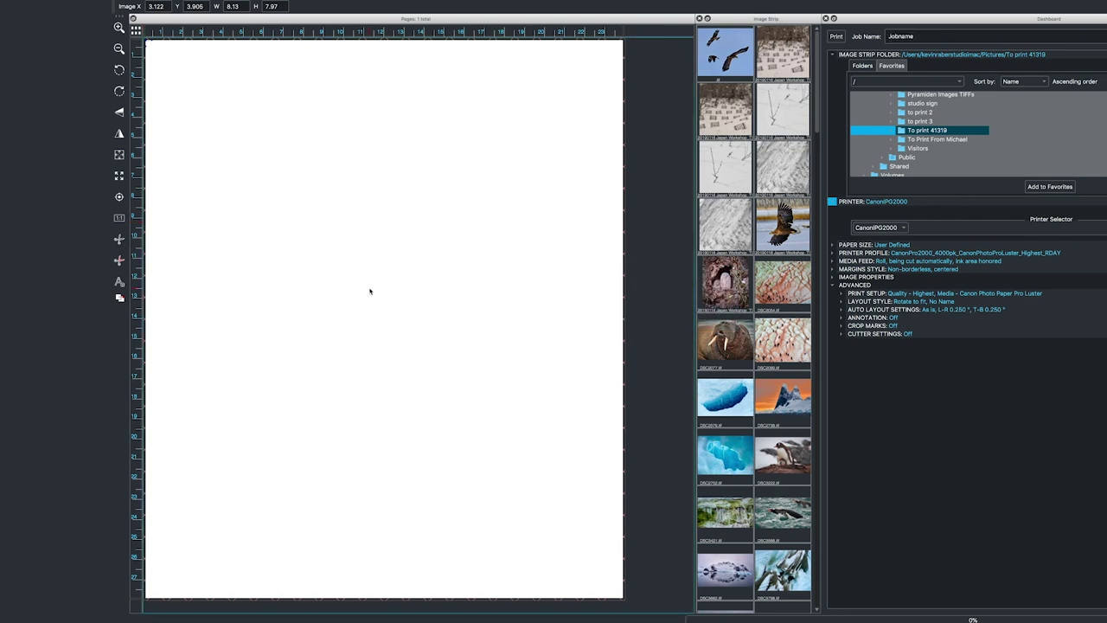
- Place the eagle and walrus images side by side on the page and remove all images from the layout
drag(791, 227, 409, 200)
drag(730, 346, 459, 360)
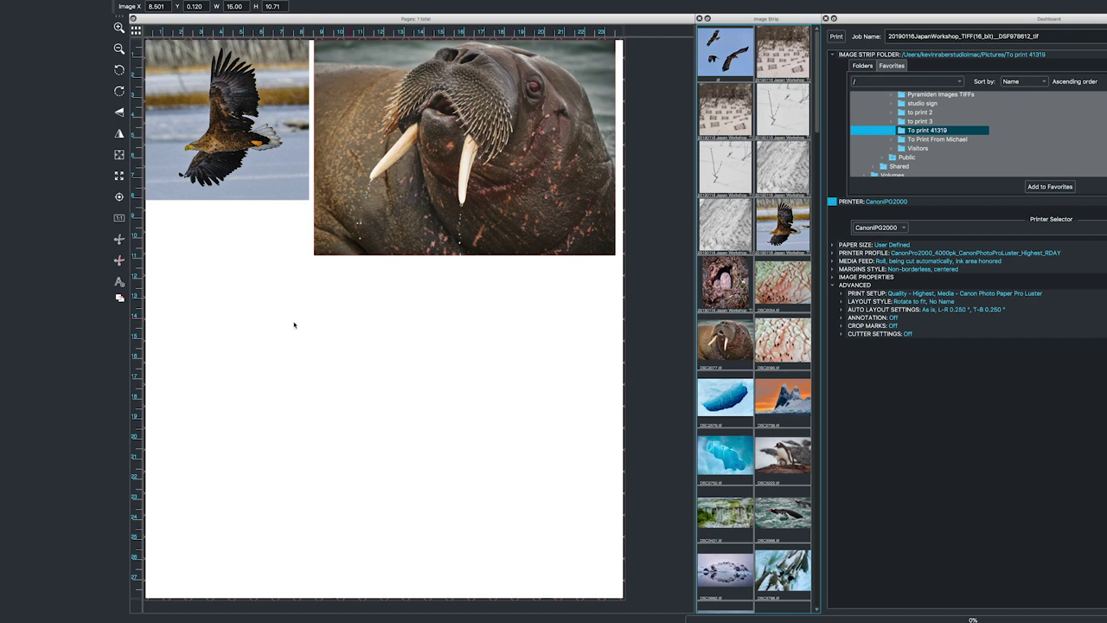
click(120, 260)
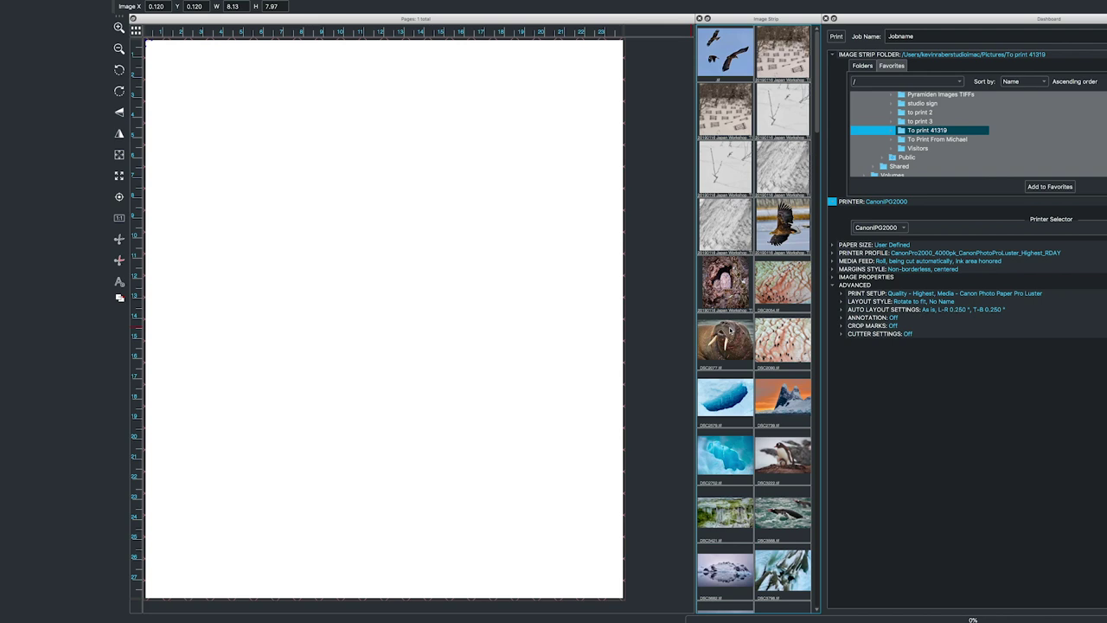
- Place the walrus image _DSC2077.tif on the empty page and set its width to 16
drag(729, 331, 457, 257)
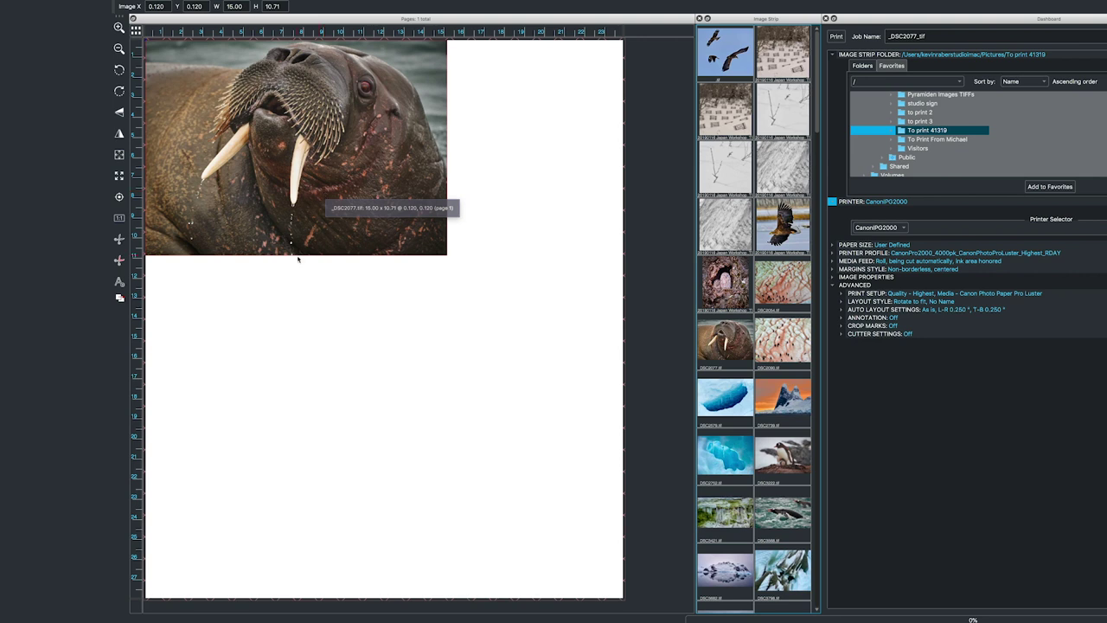
drag(306, 252, 319, 230)
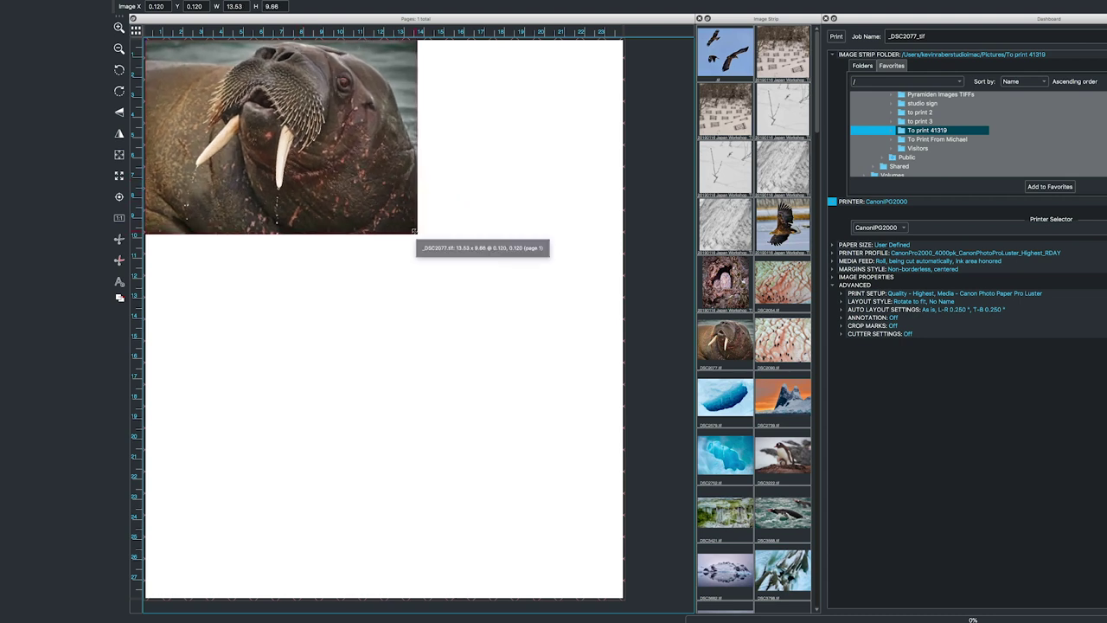
double_click(235, 6)
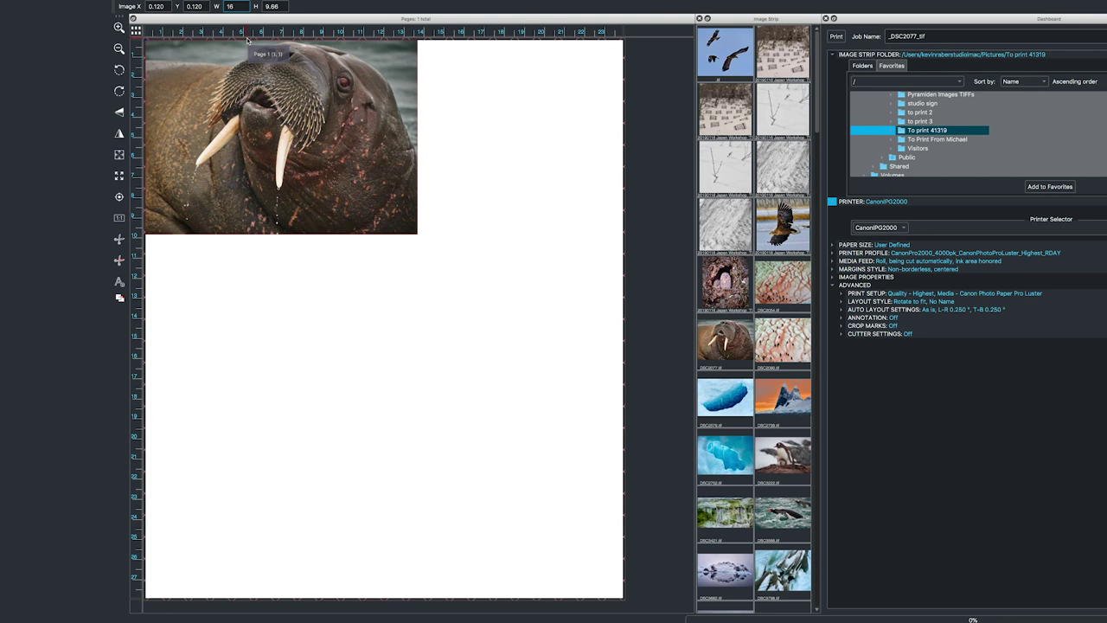
key(Return)
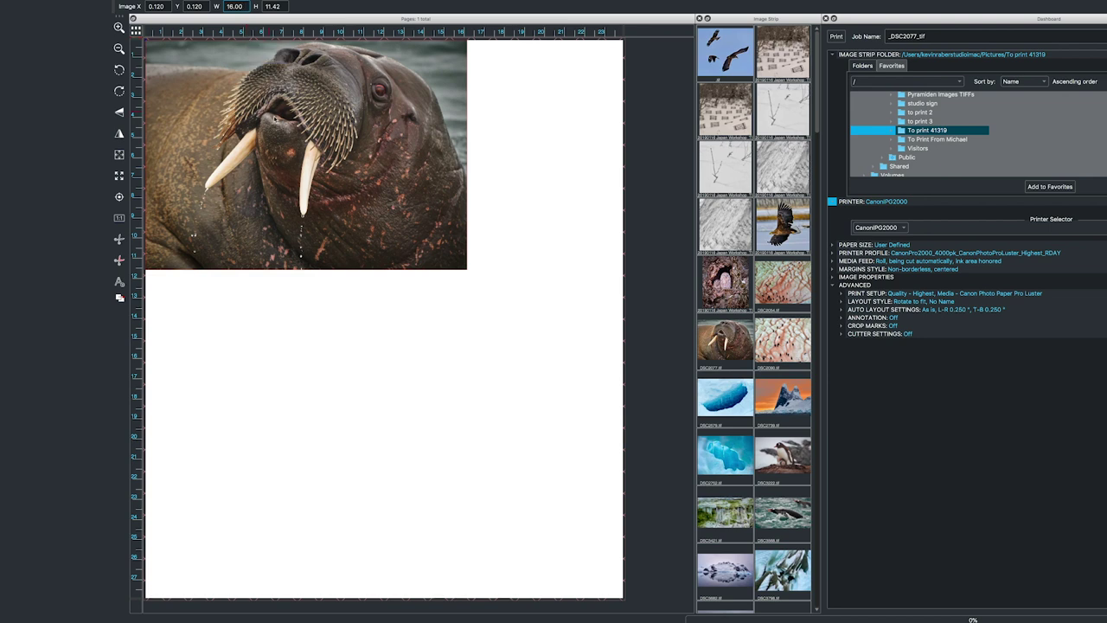
- Open the walrus image in Smart Crop and set the crop size to 20 wide by 16 high
double_click(273, 117)
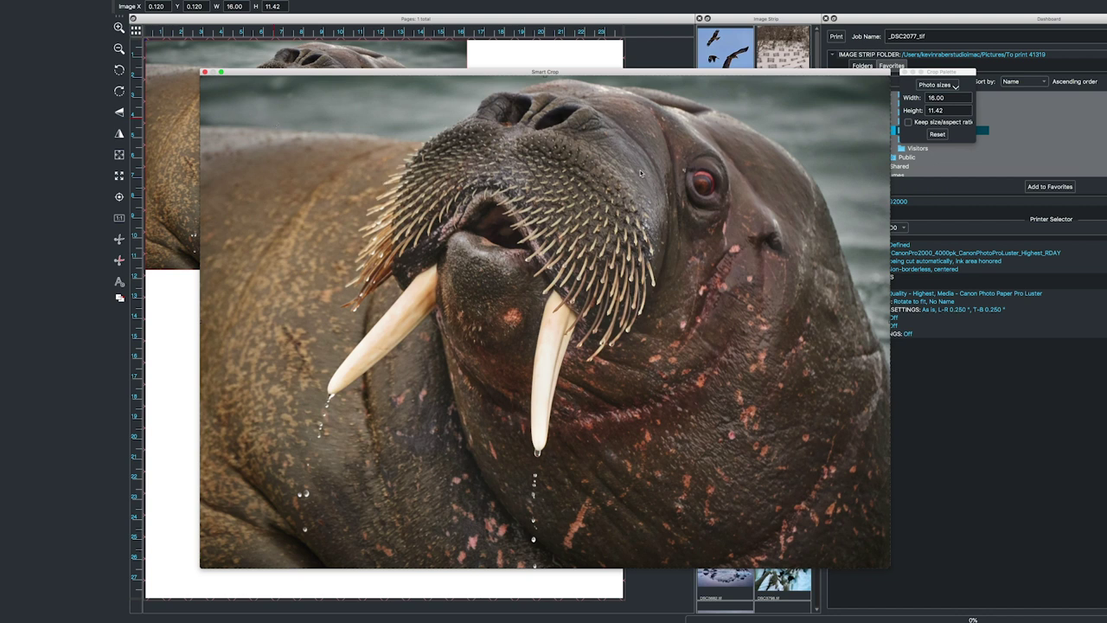
click(949, 85)
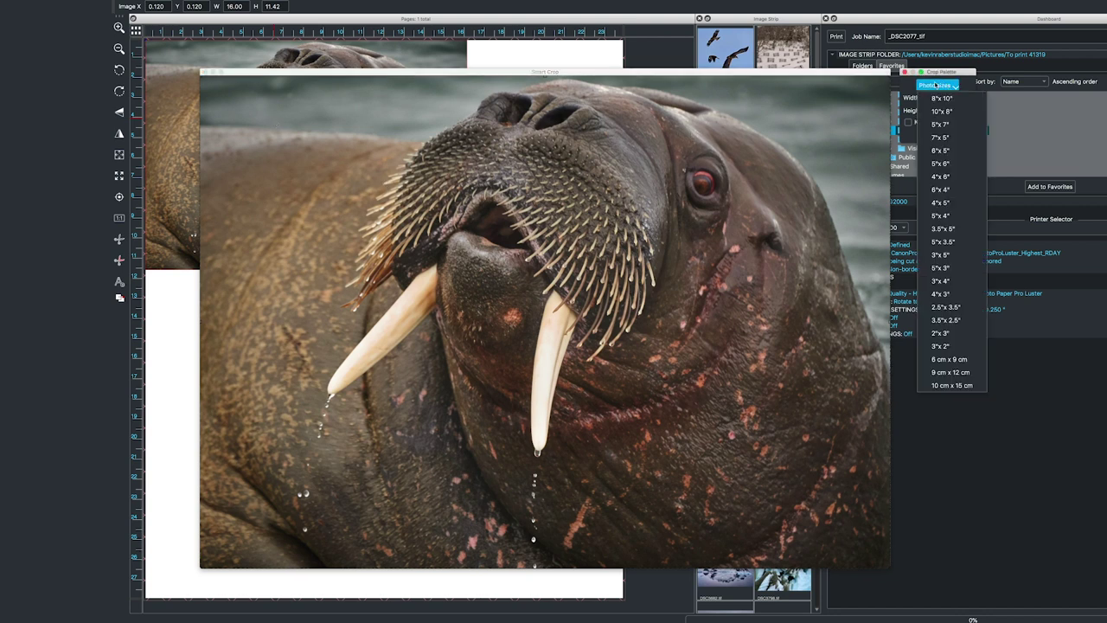
click(758, 188)
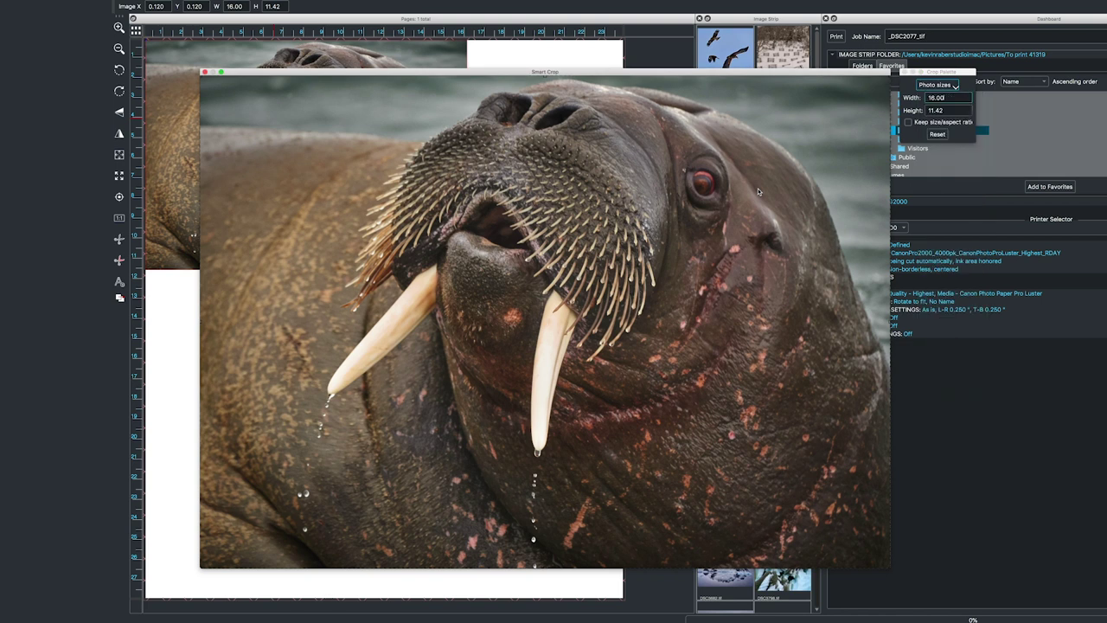
click(951, 99)
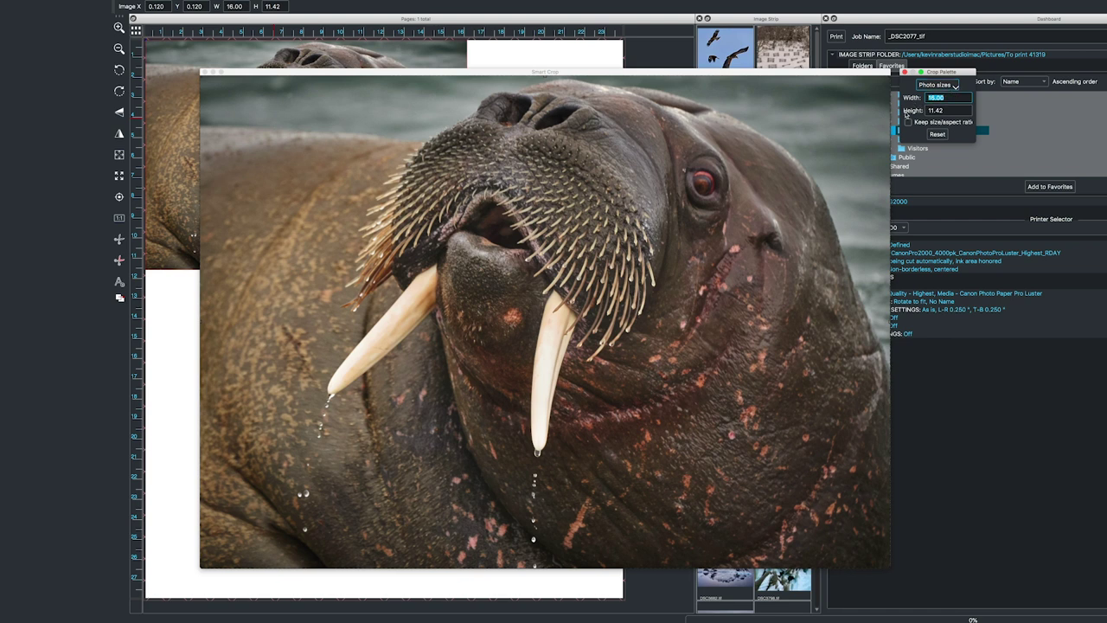
text(20)
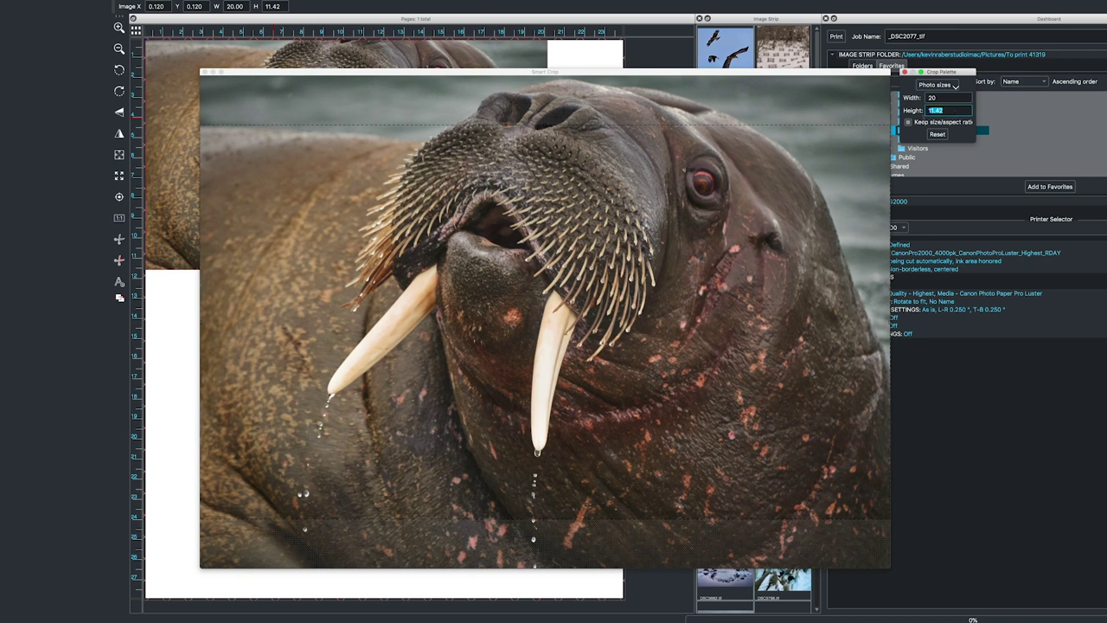
text(16)
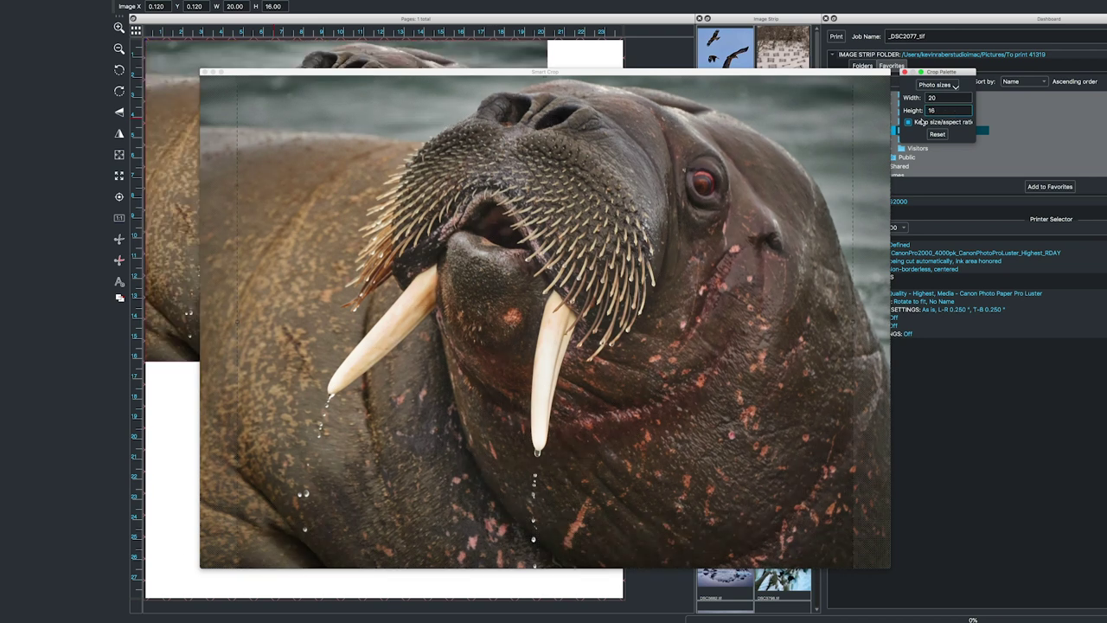
- Shrink the 20 × 16 crop frame, position it around the walrus's face and tusks, and close Smart Crop
click(610, 327)
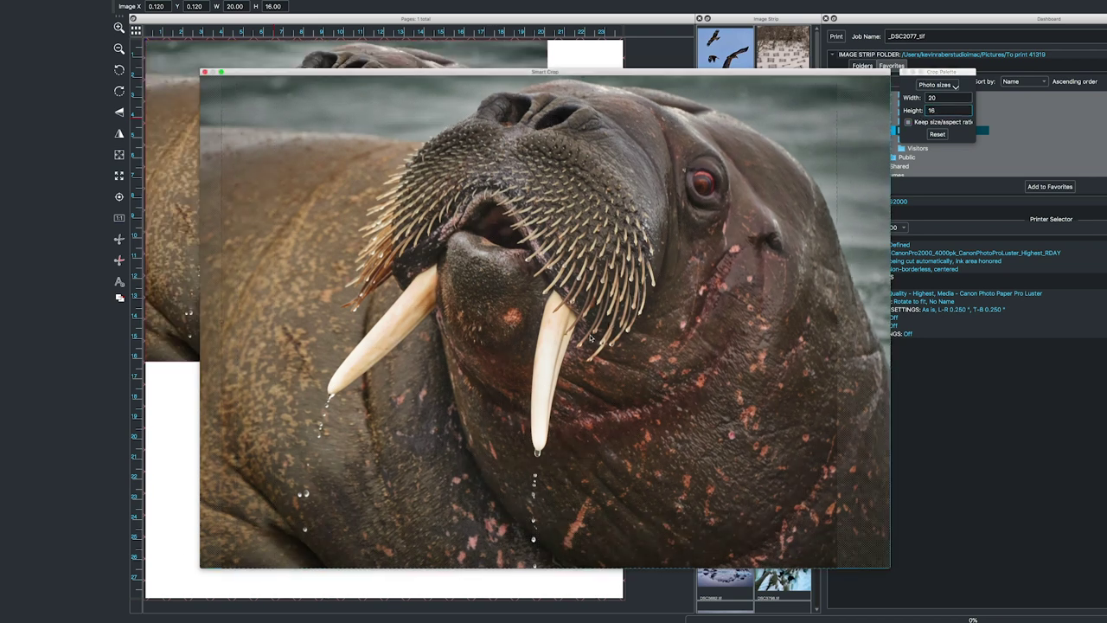
drag(583, 341, 639, 335)
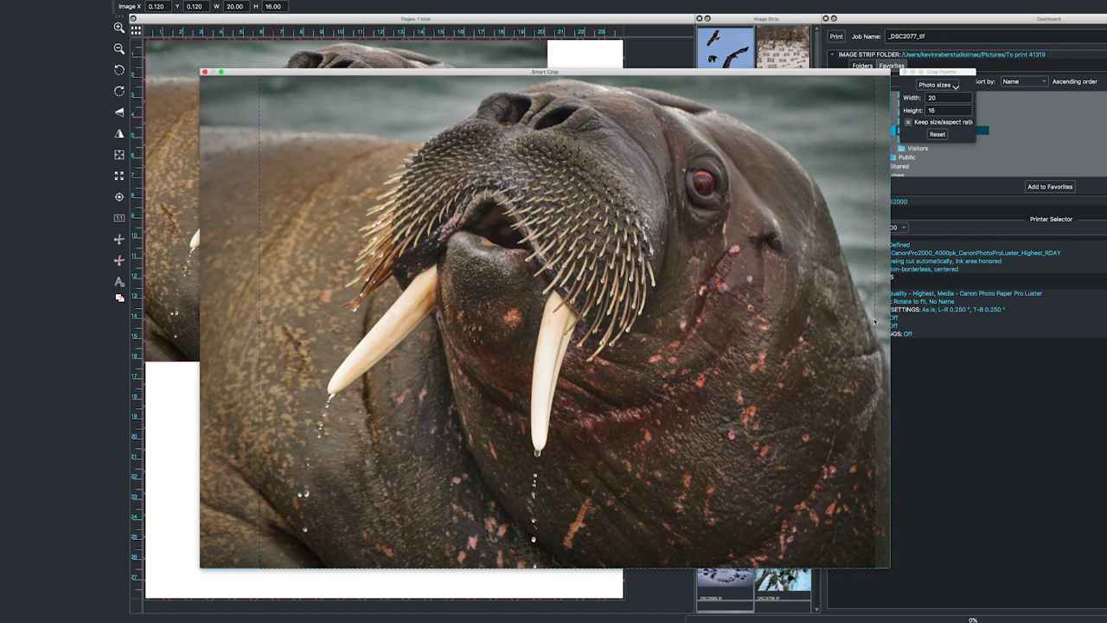
drag(875, 322, 733, 319)
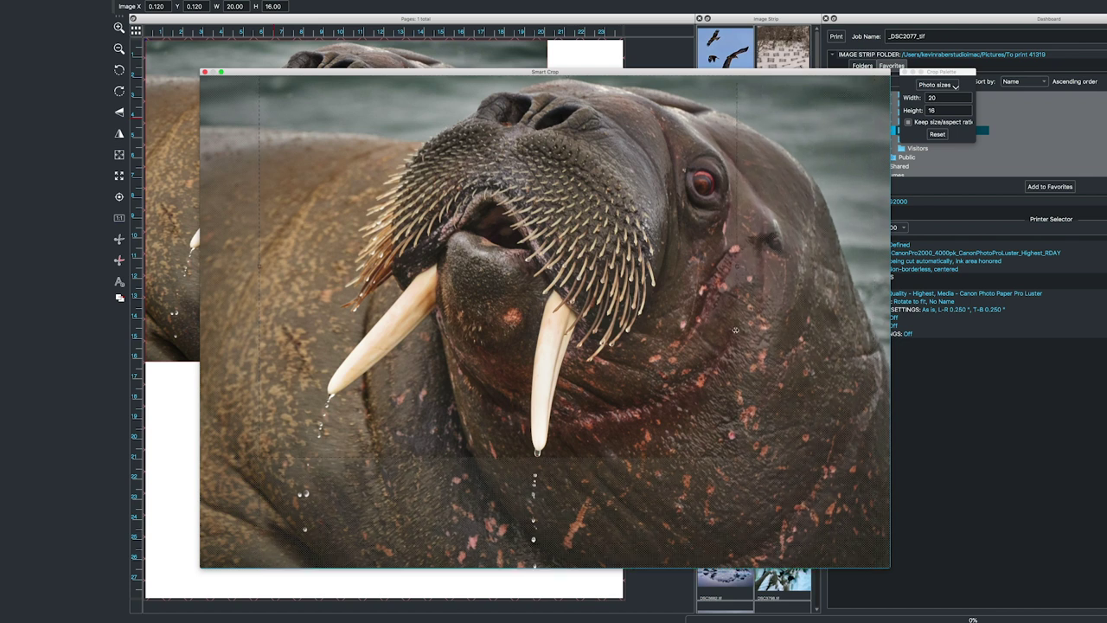
drag(595, 304, 645, 313)
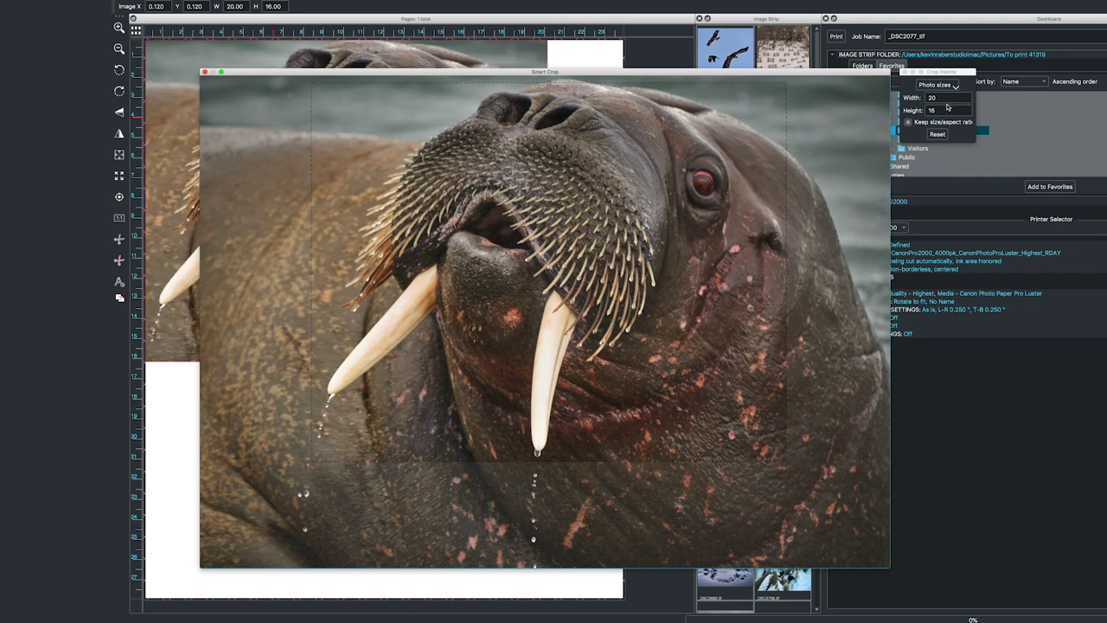
click(203, 73)
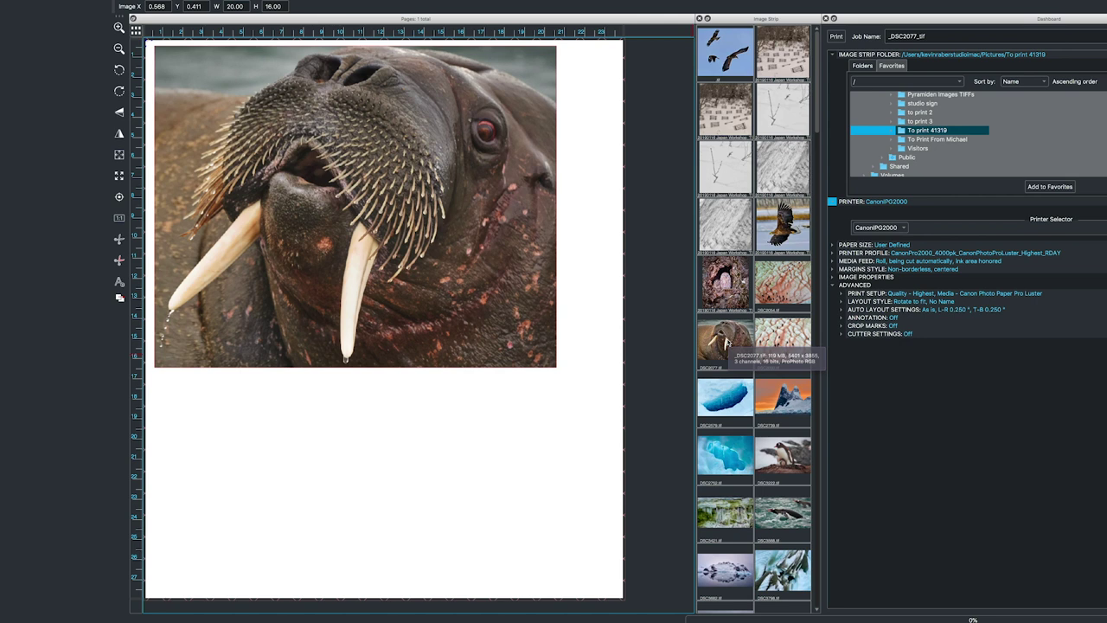
- Place a second copy of the walrus image below the first and crop it to the 10"x 8" photo size
drag(726, 341, 446, 460)
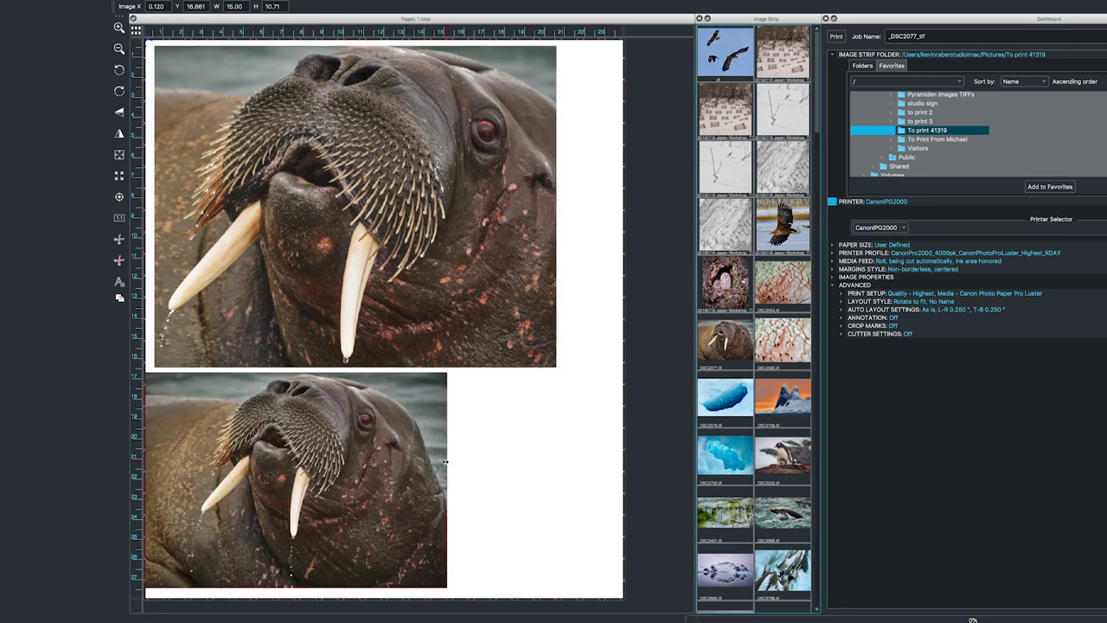
right_click(323, 469)
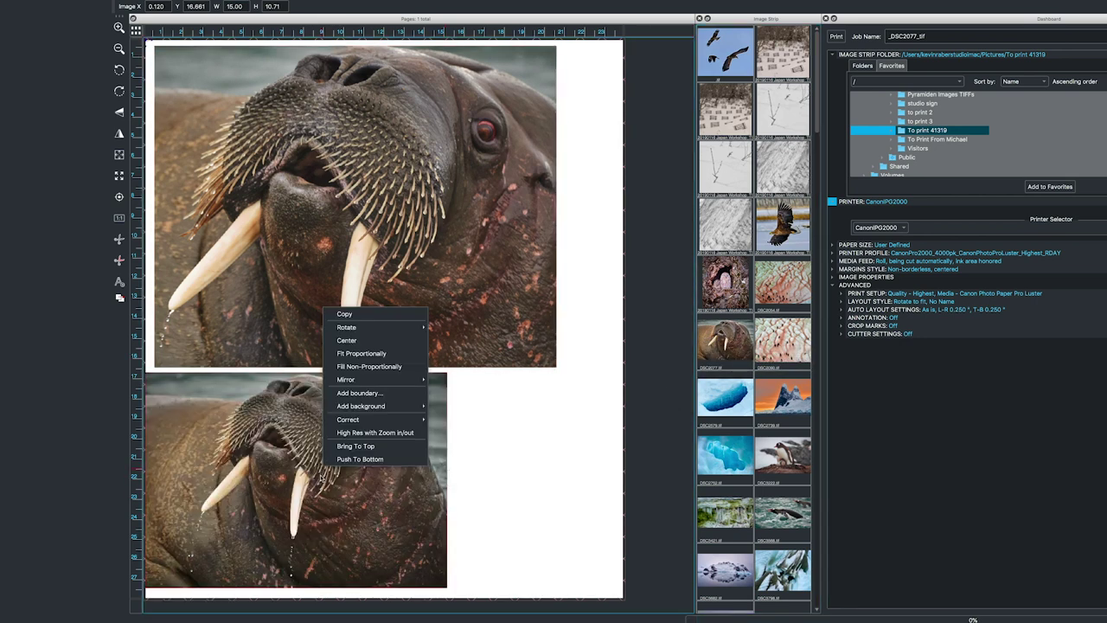
click(286, 492)
double_click(286, 493)
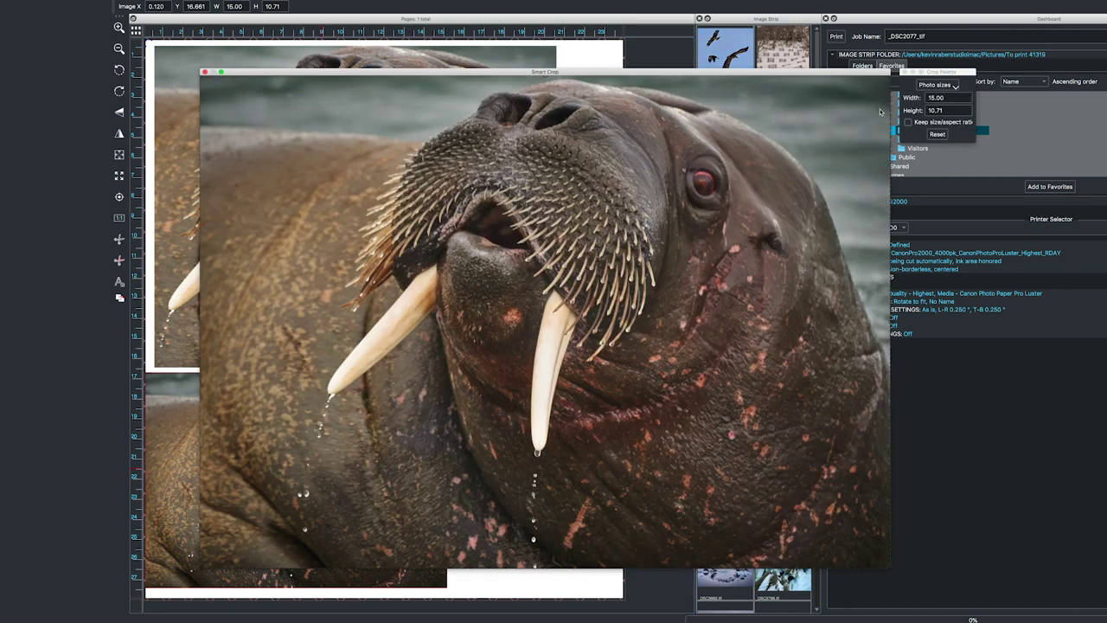
click(946, 86)
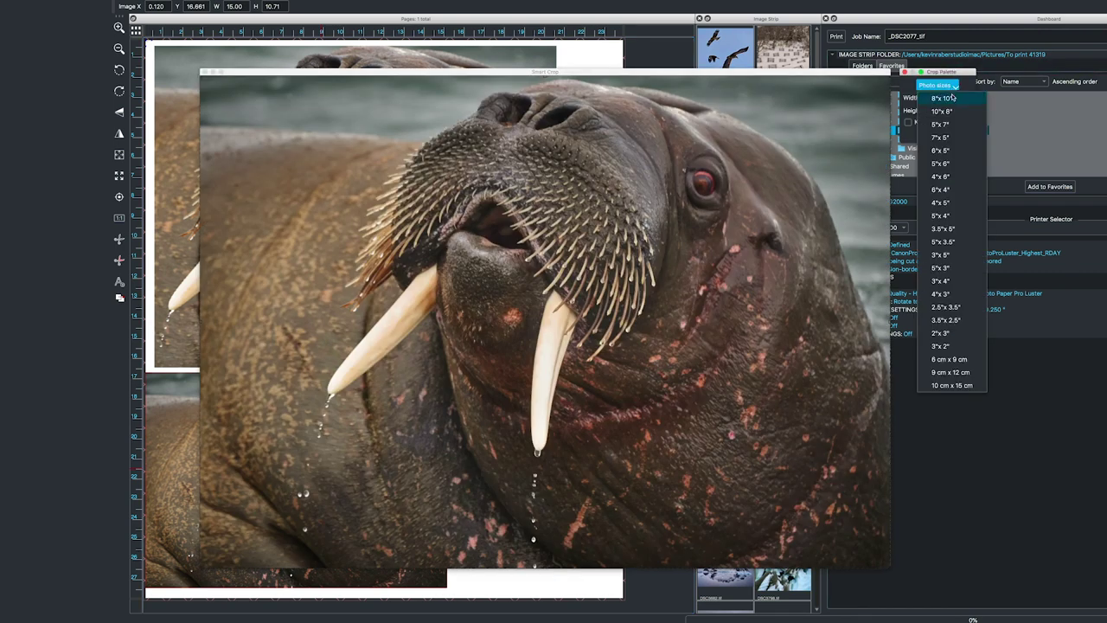
click(949, 111)
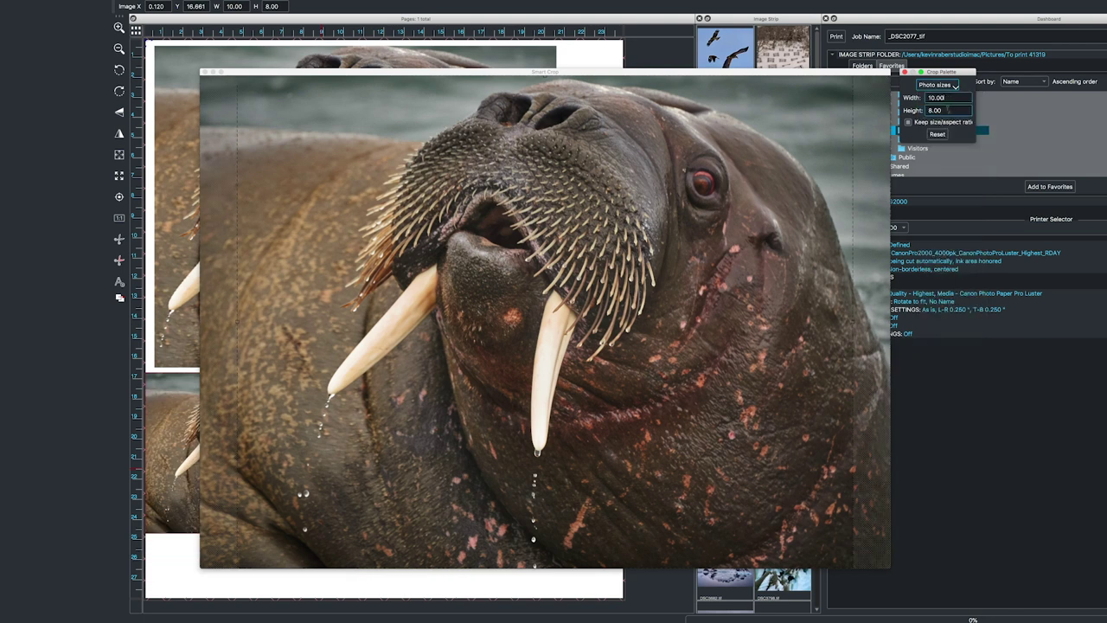
- Align the 10 × 8 walrus with the large print's left edge and repeat it twice across with Step and Repeat
click(903, 73)
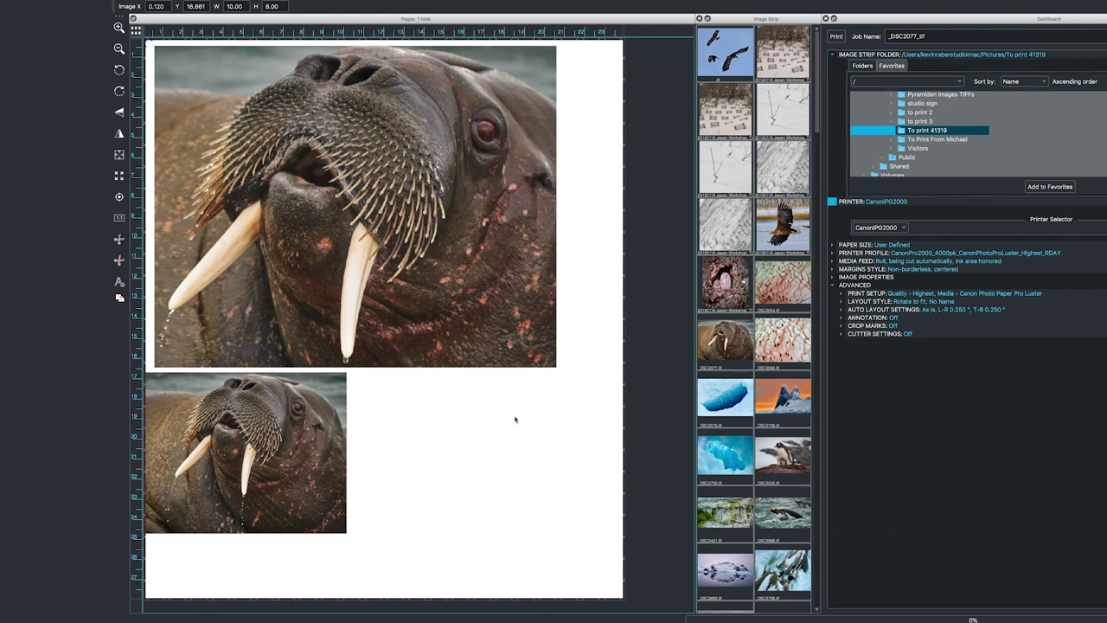
drag(283, 480, 293, 480)
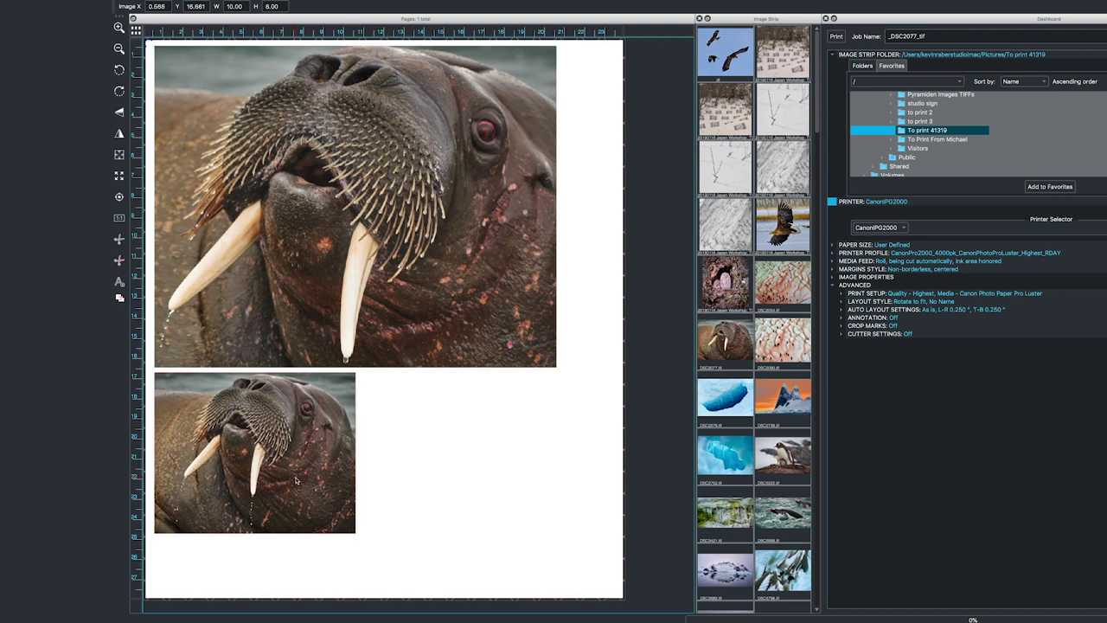
click(831, 278)
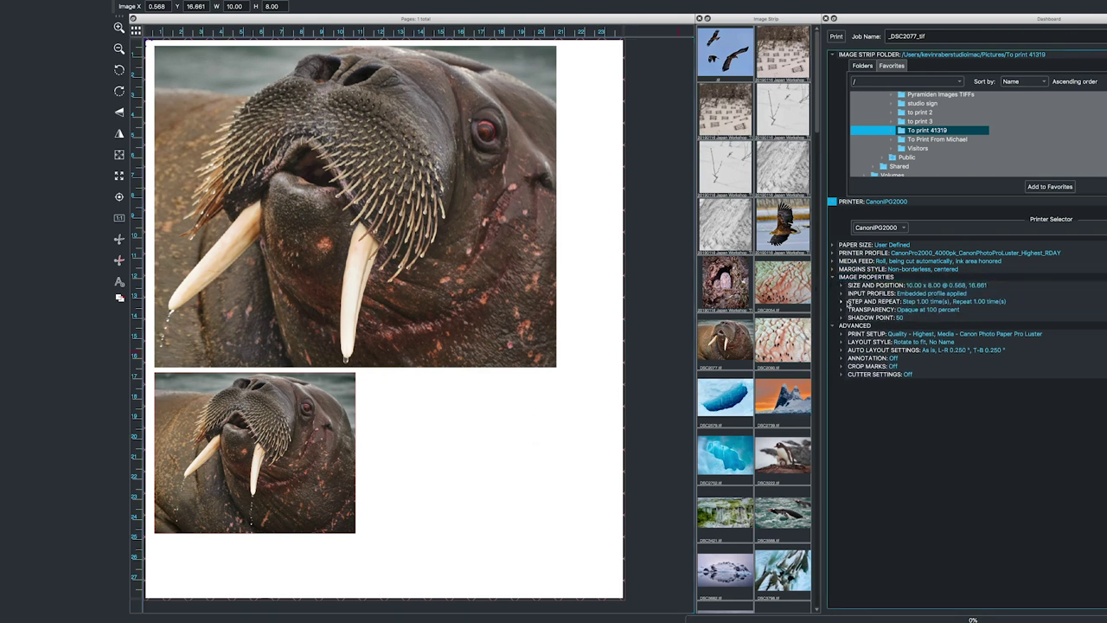
click(844, 302)
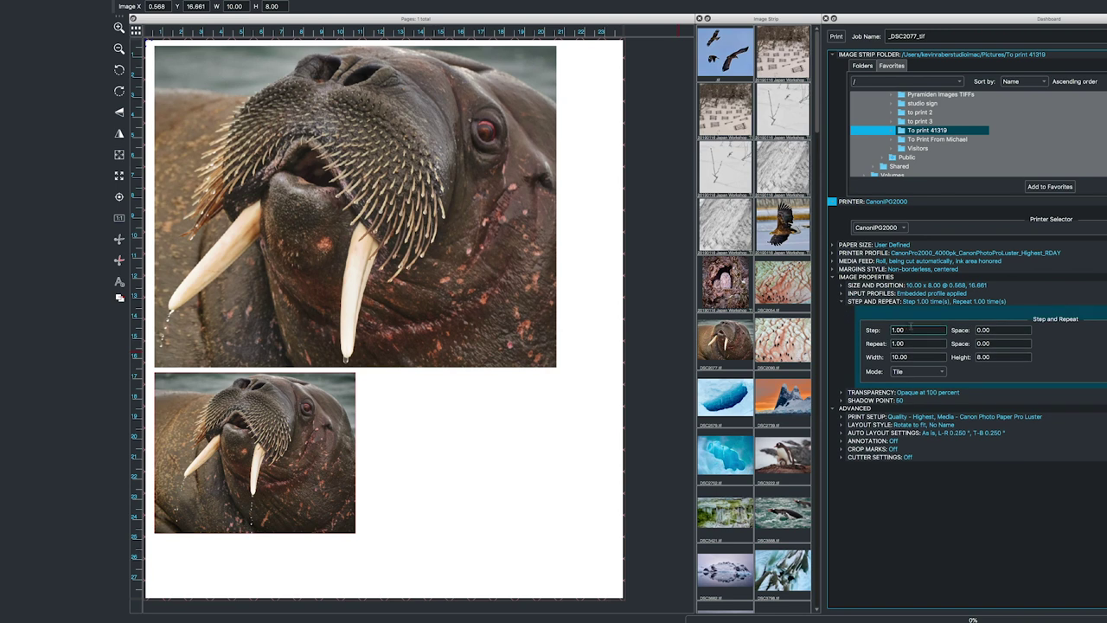
click(910, 329)
text(2)
key(Return)
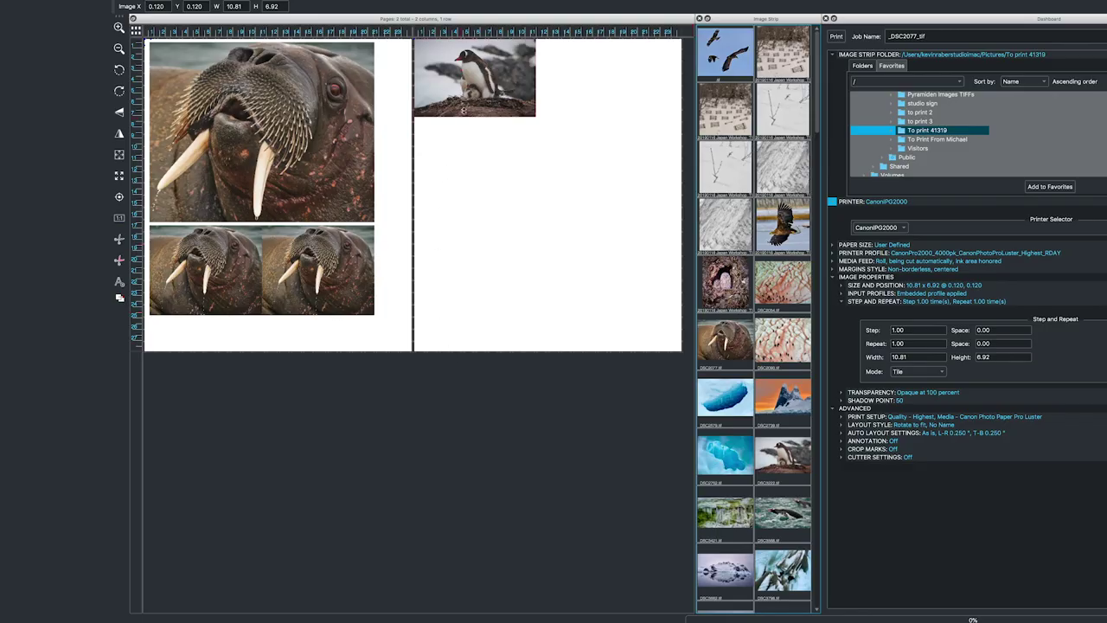
- Move the penguin image, about 3.06 × 1.96, below the small walrus prints and repeat it six times across
drag(468, 115, 169, 331)
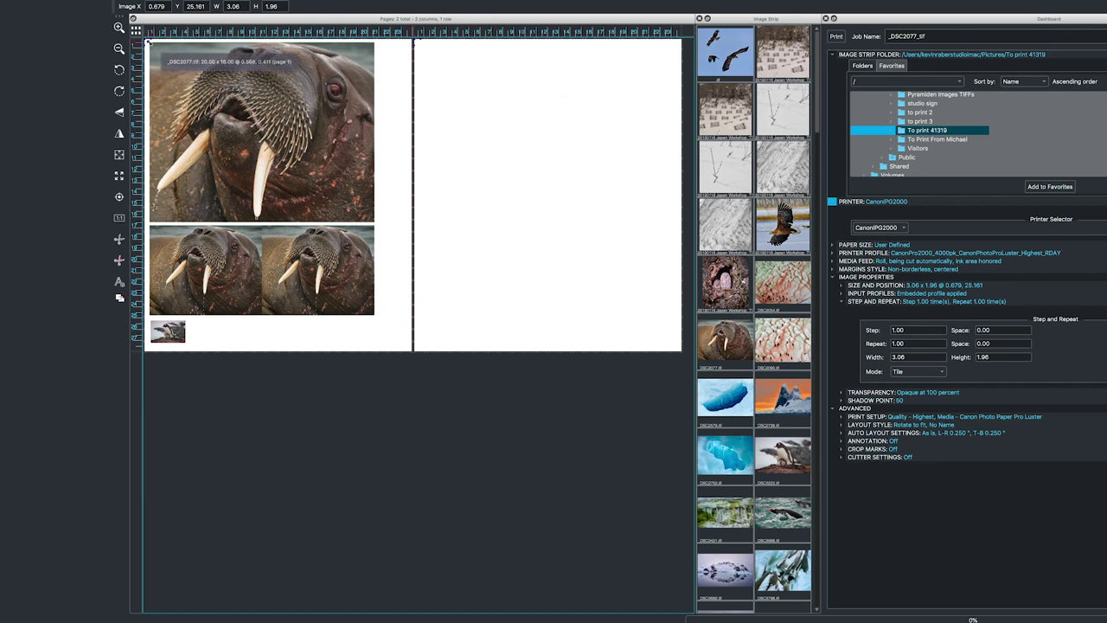
click(136, 32)
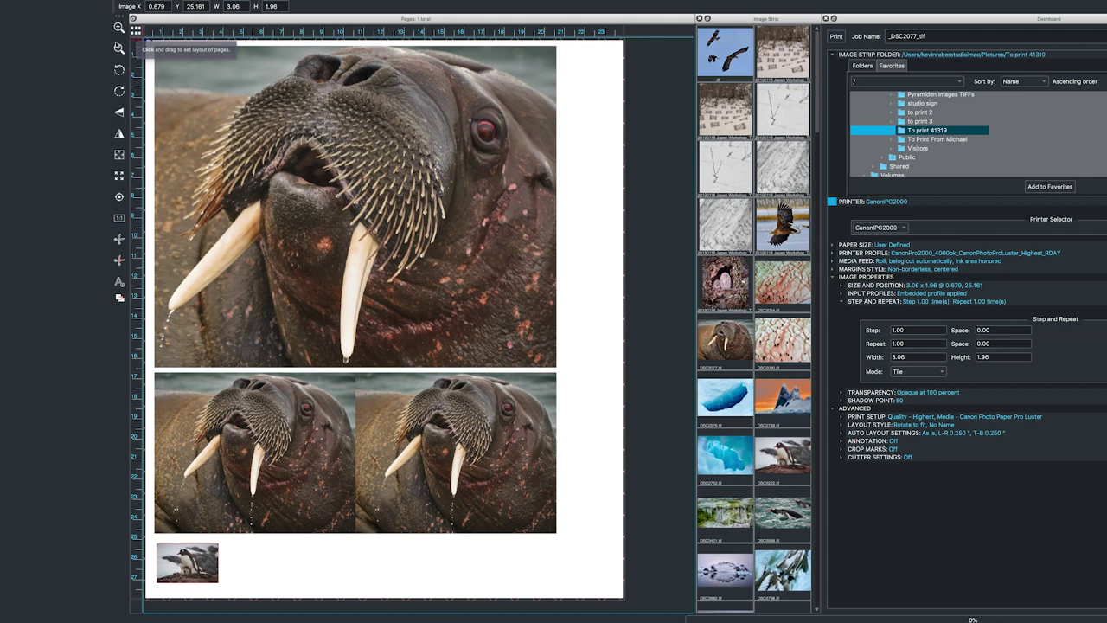
drag(187, 562, 187, 563)
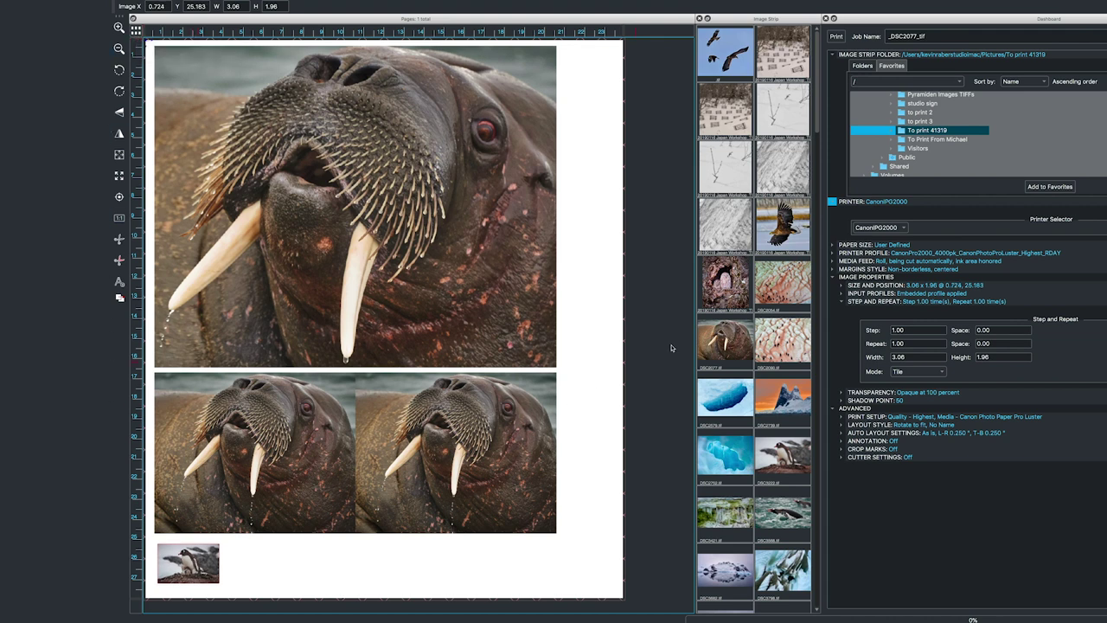
click(922, 328)
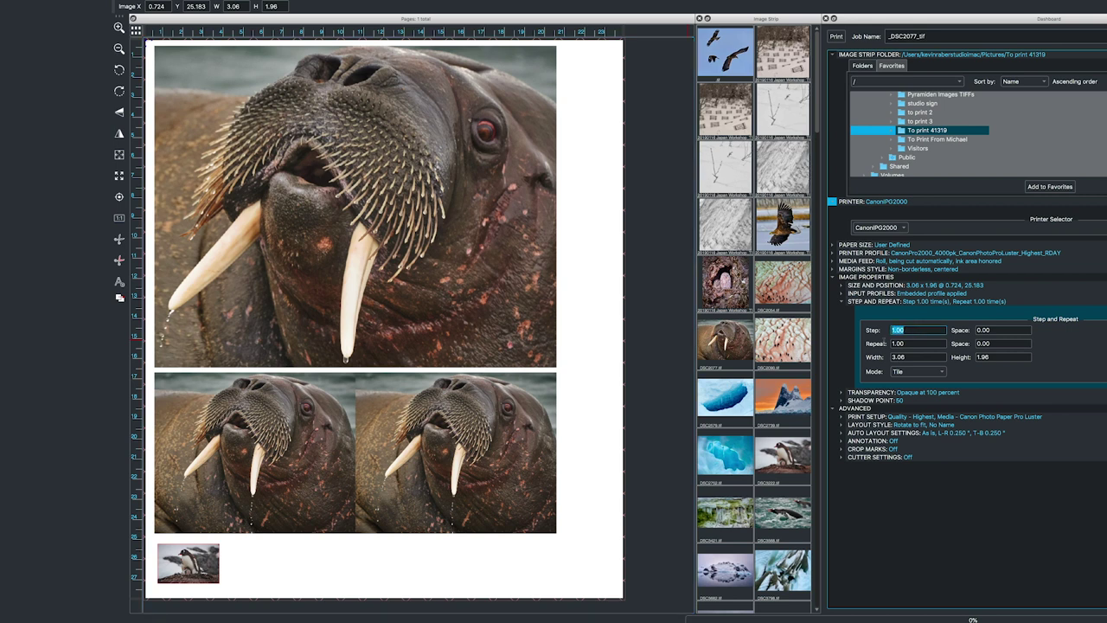
text(6)
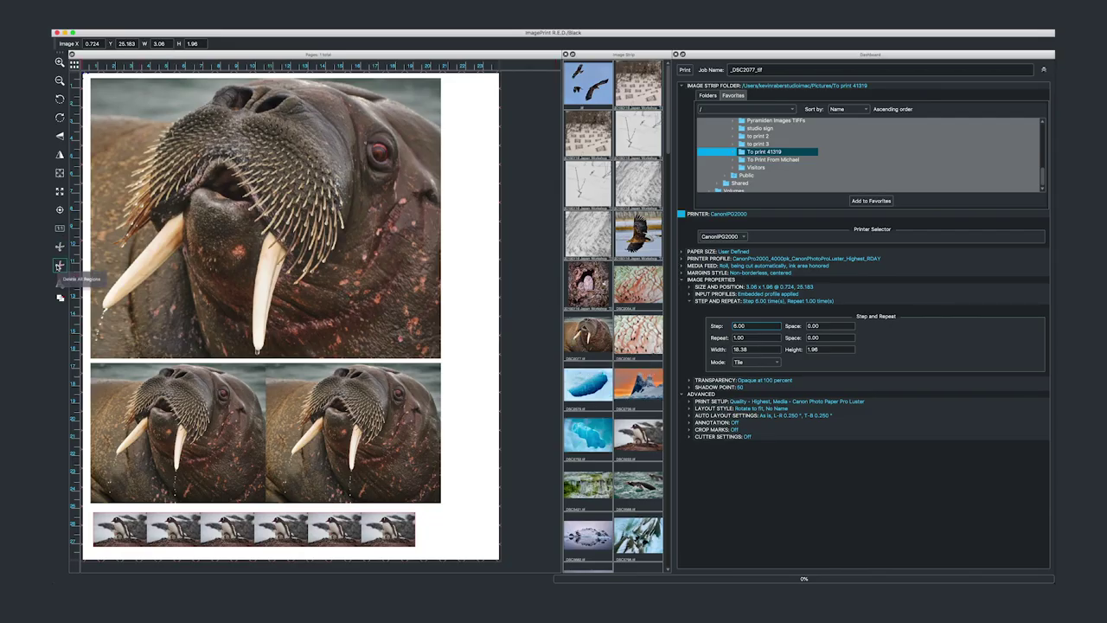
- Delete all images from the page and set the auto layout bounding box to the 4"x 6" photo size
click(58, 266)
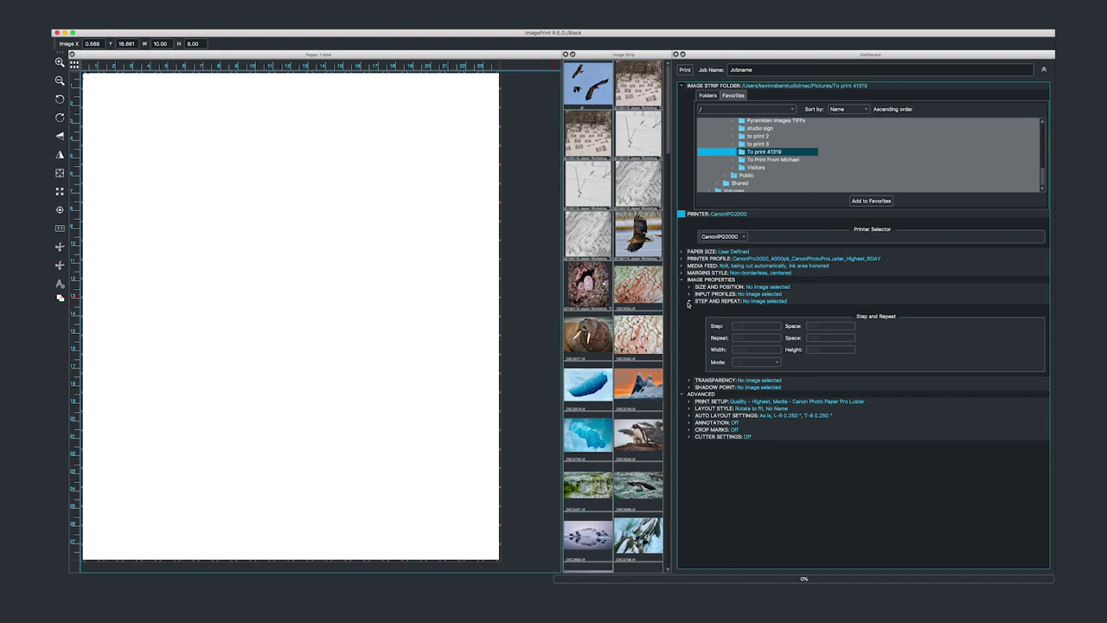
click(689, 303)
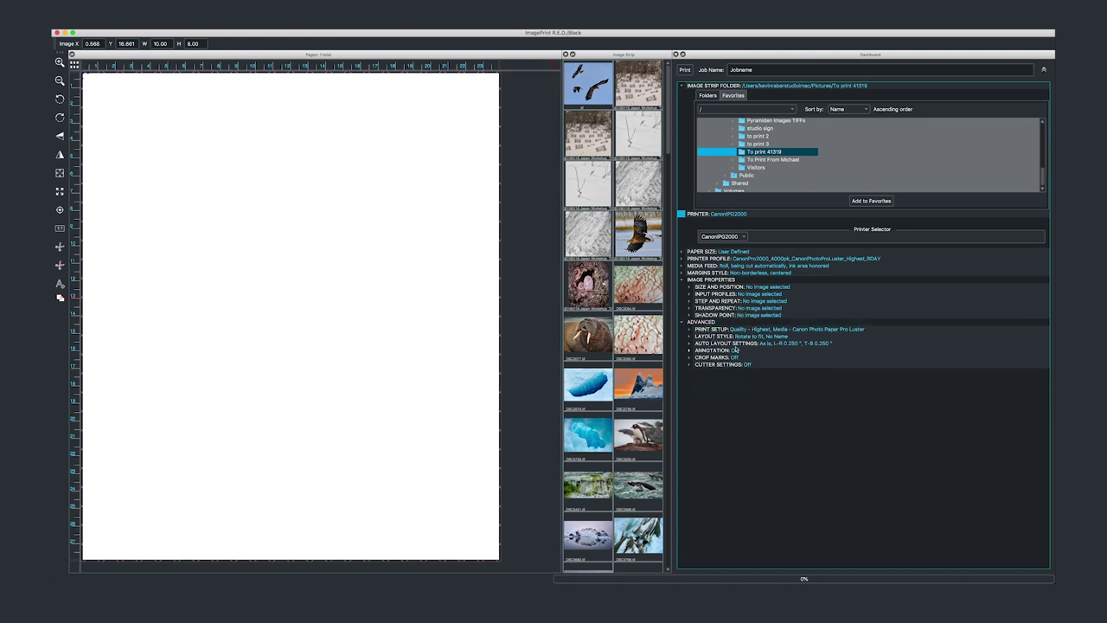
click(689, 344)
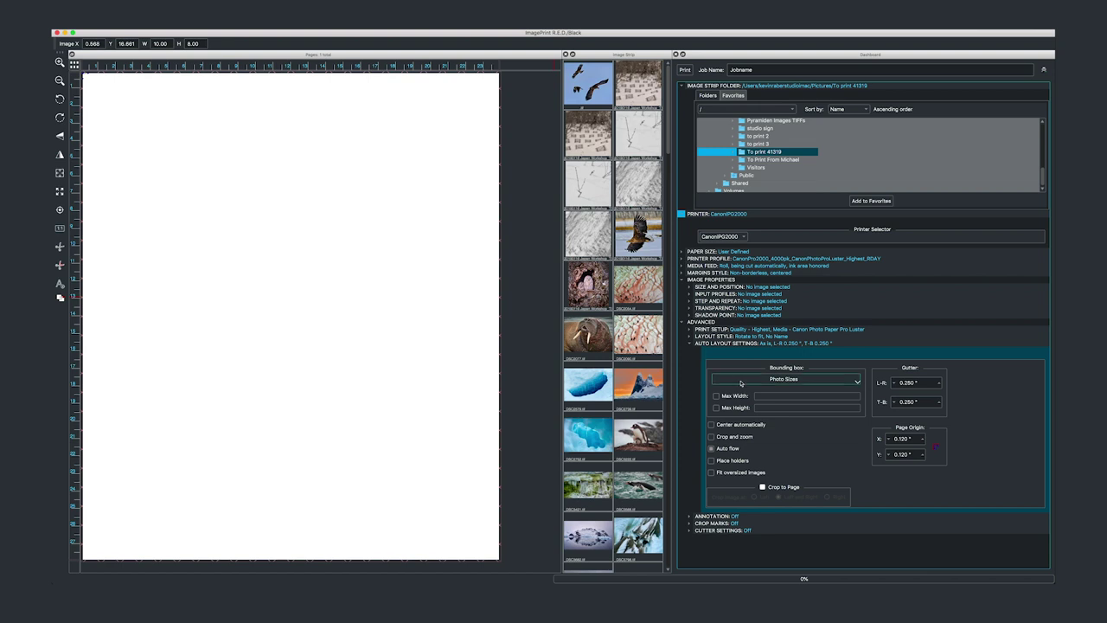
click(765, 382)
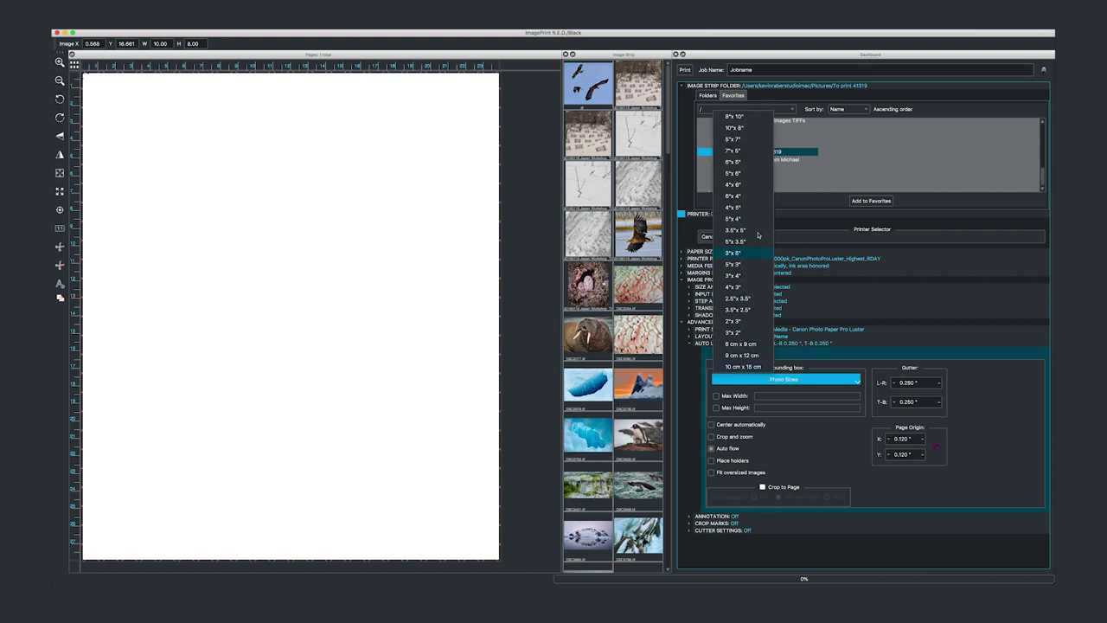
click(740, 185)
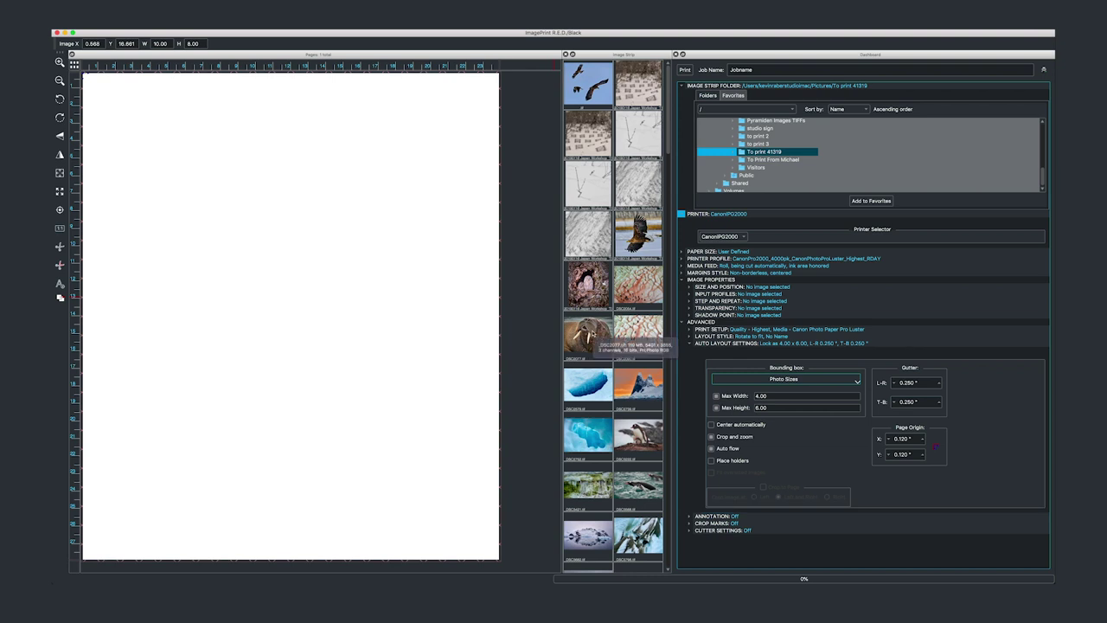
- Place the walrus, owl, eagle, both penguin and two ice images on the page using auto layout
double_click(588, 335)
double_click(588, 286)
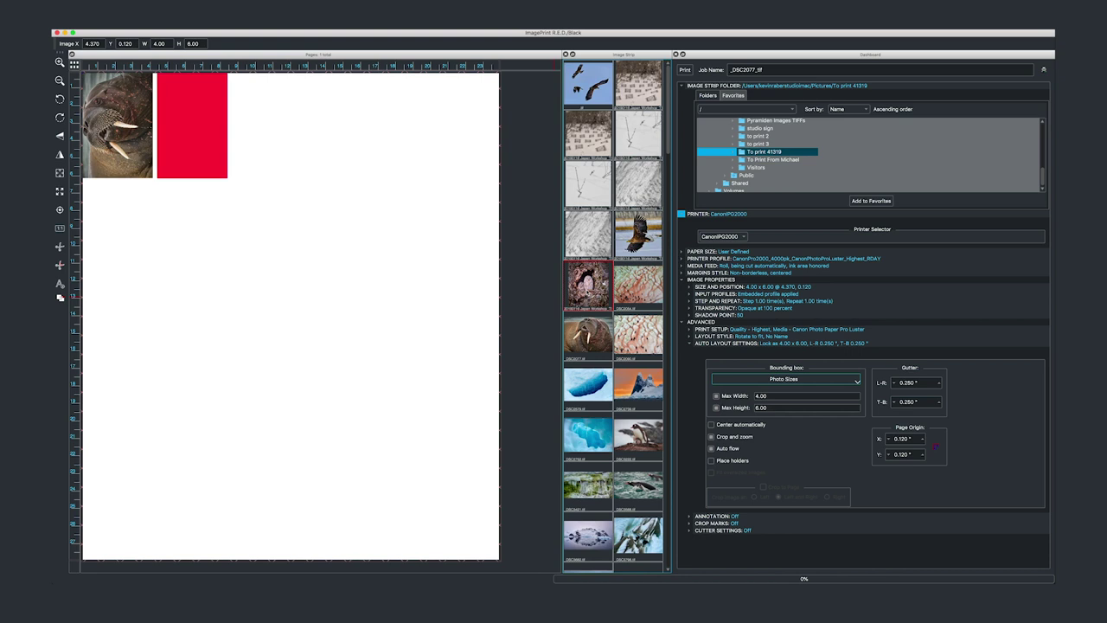
double_click(639, 236)
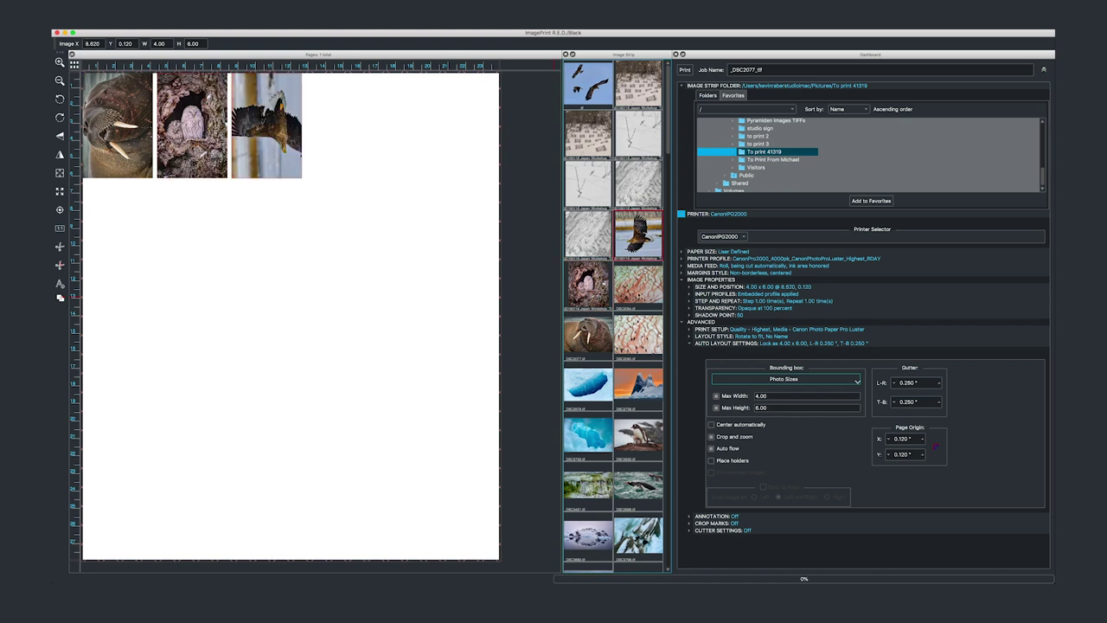
double_click(642, 429)
double_click(641, 514)
double_click(640, 529)
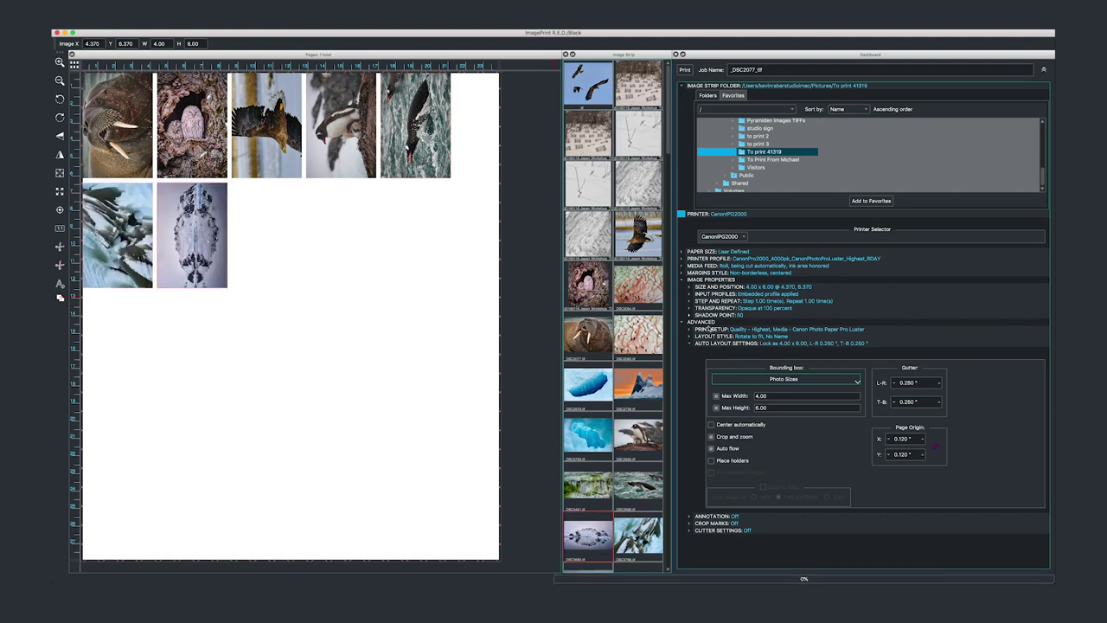
- Move the reflected iceberg, eagle and both penguin images out of the grid to scattered positions on the page
click(914, 382)
drag(191, 235, 234, 309)
drag(285, 130, 381, 329)
drag(410, 125, 377, 136)
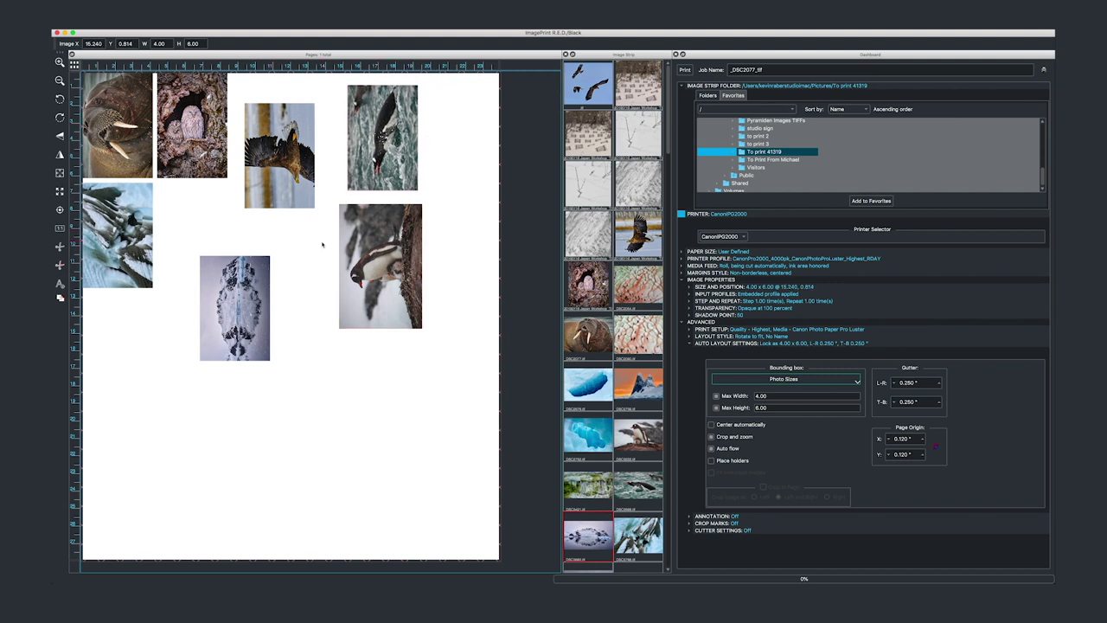
- Shuffle the images with adjacent placement and rotations allowed, keeping both gutters at 0.000
right_click(144, 319)
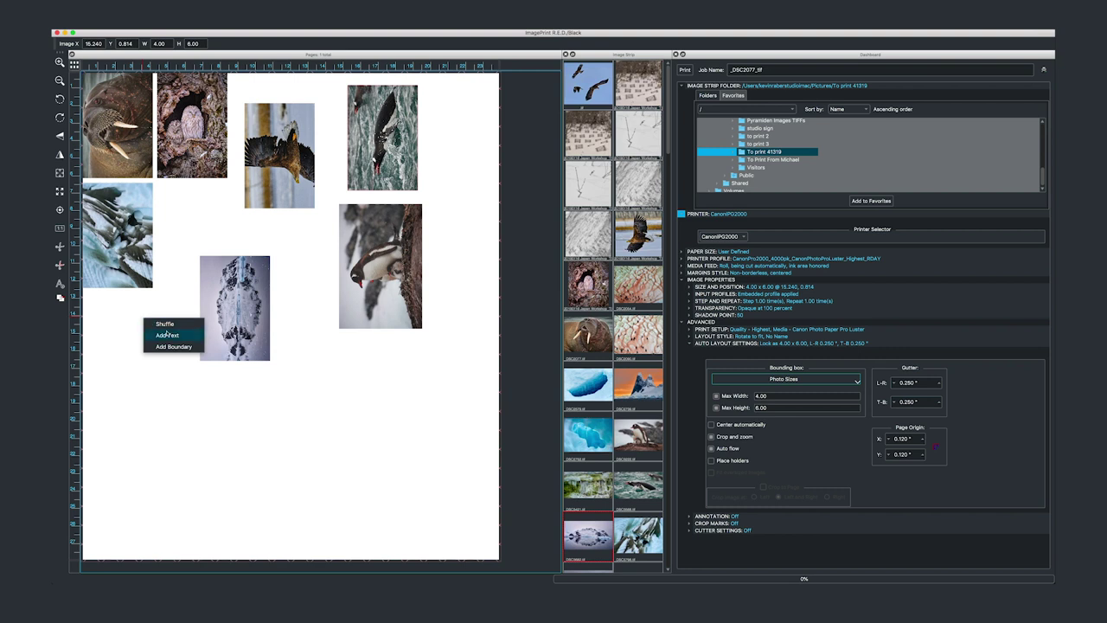
click(168, 326)
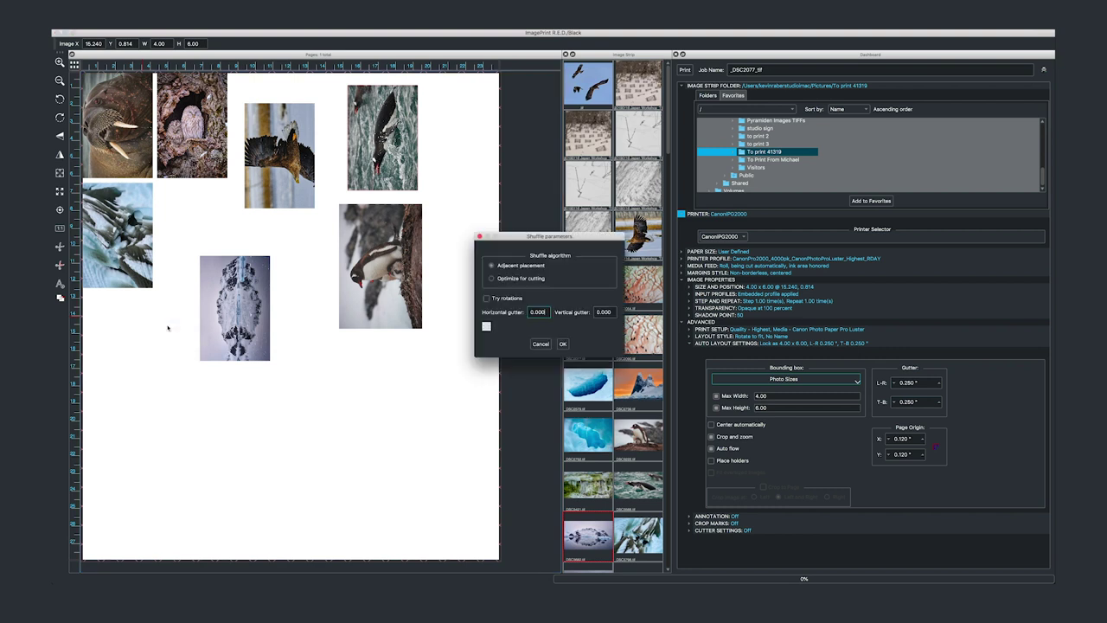
click(487, 298)
click(563, 344)
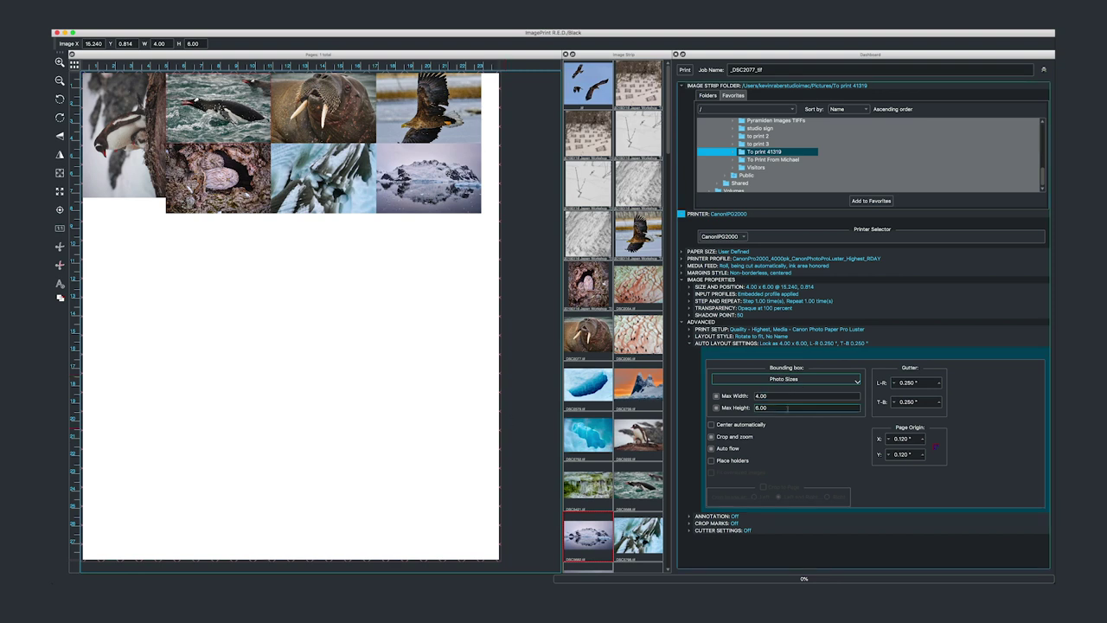
- Clear the page and set auto layout to a maximum width of 20 and height of 24 with automatic centering
click(59, 264)
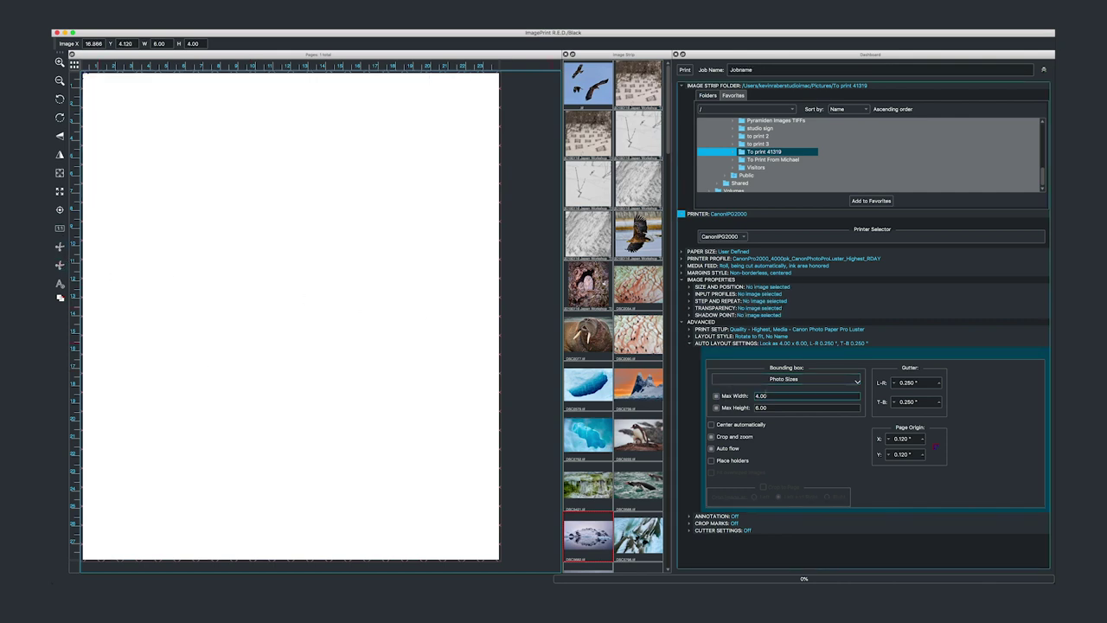
double_click(774, 395)
text(20)
key(Tab)
text(24)
click(711, 426)
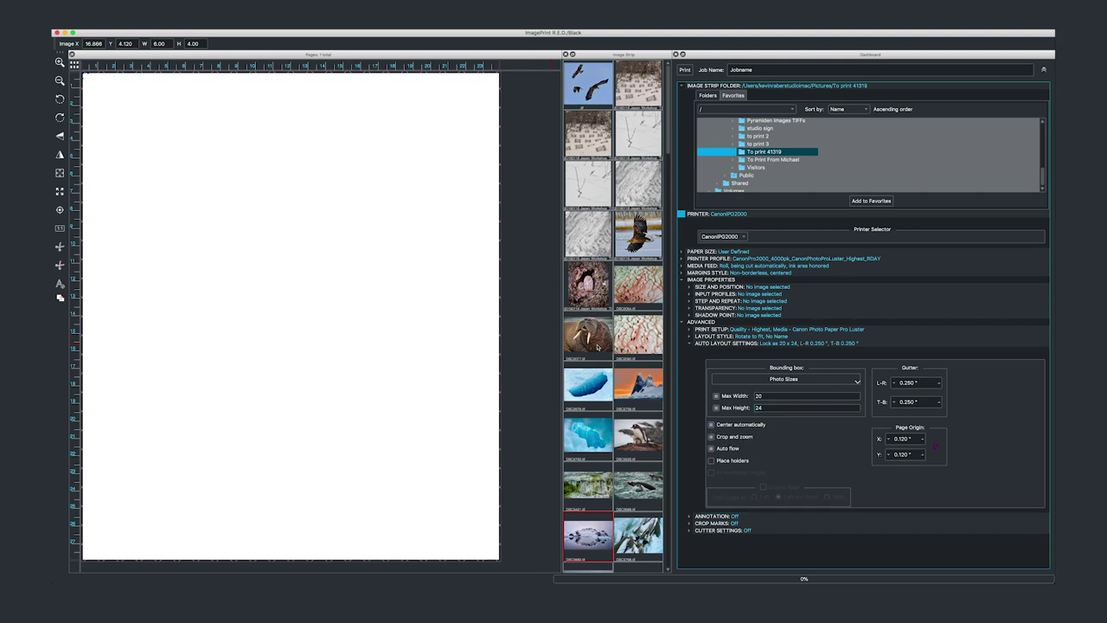
- Place the eagle, the walrus and the green landscape image as centered 20 × 24 prints on separate pages
double_click(637, 218)
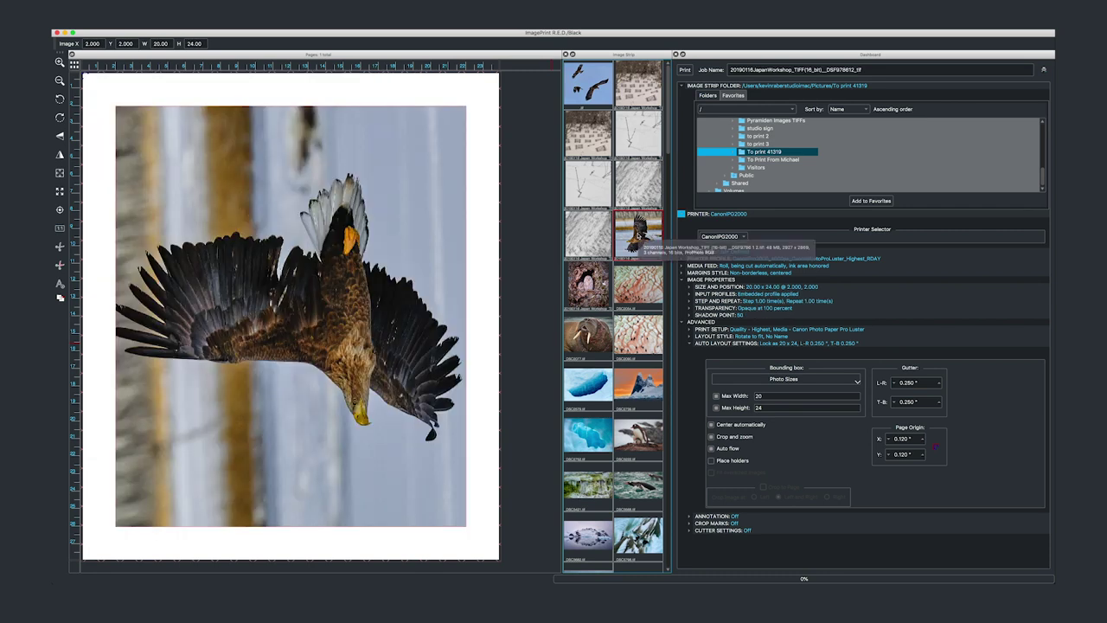
double_click(594, 345)
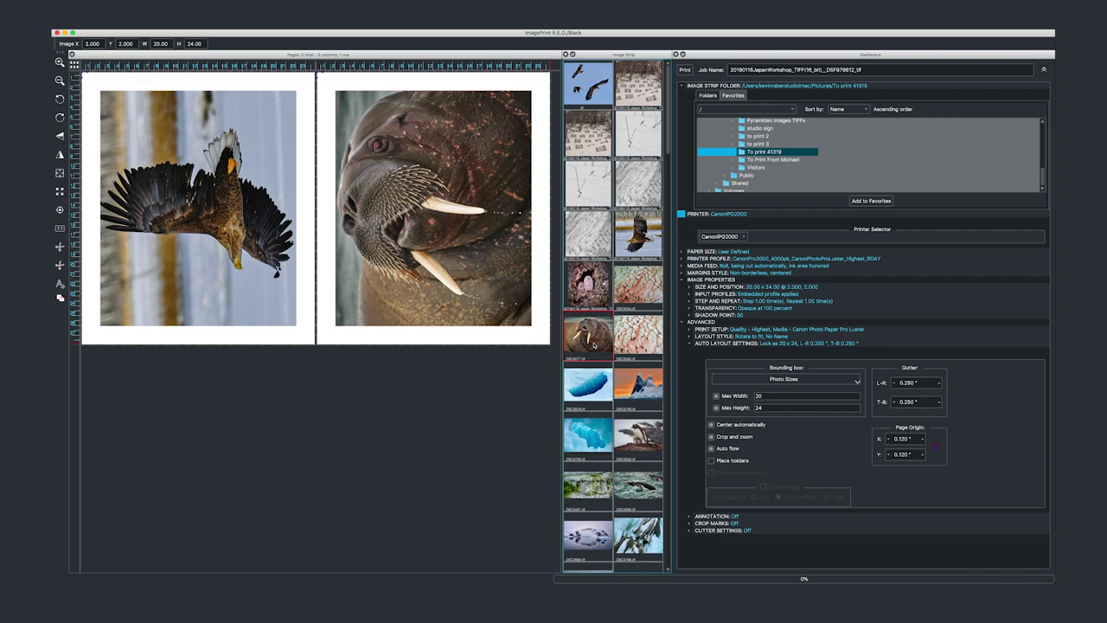
double_click(588, 484)
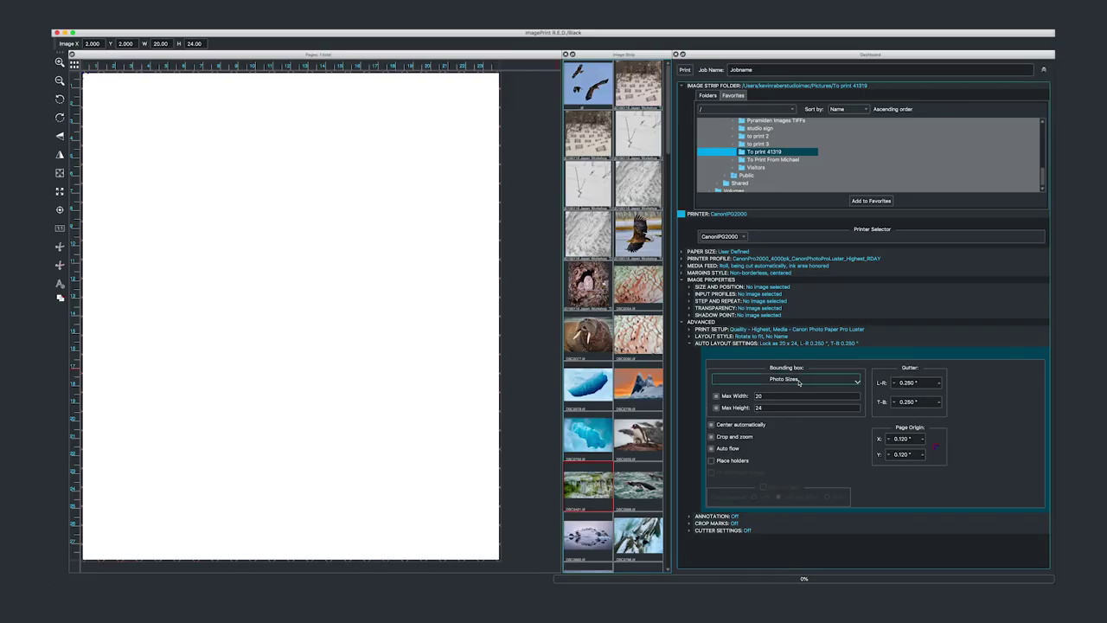
- Set the auto layout bounding box to 4"x 6", disable automatic centering and enable placeholders
click(799, 382)
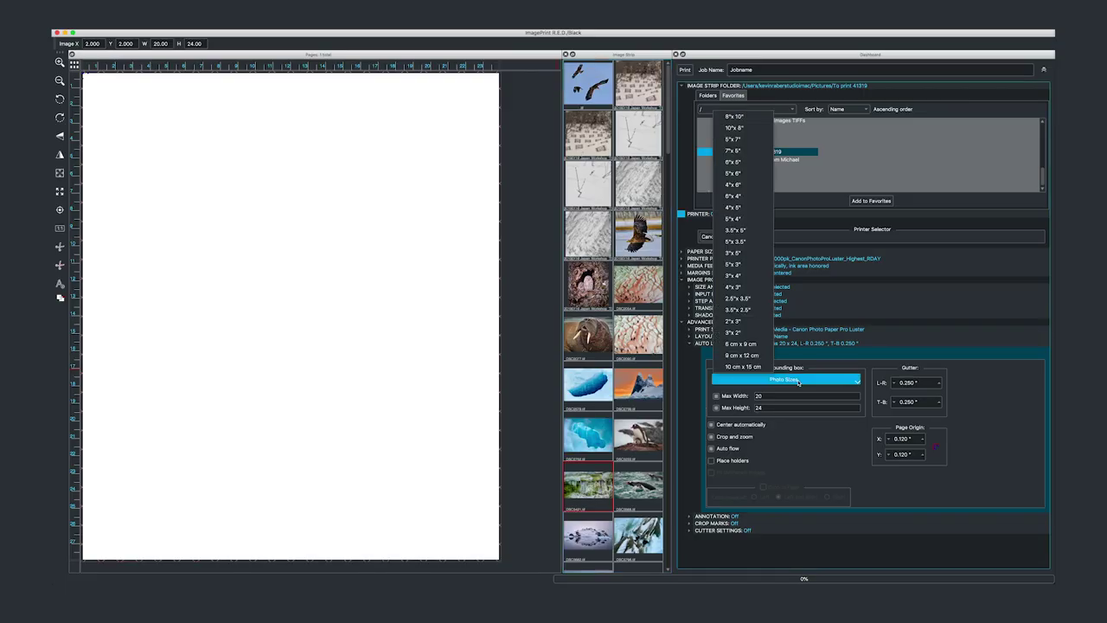
click(744, 185)
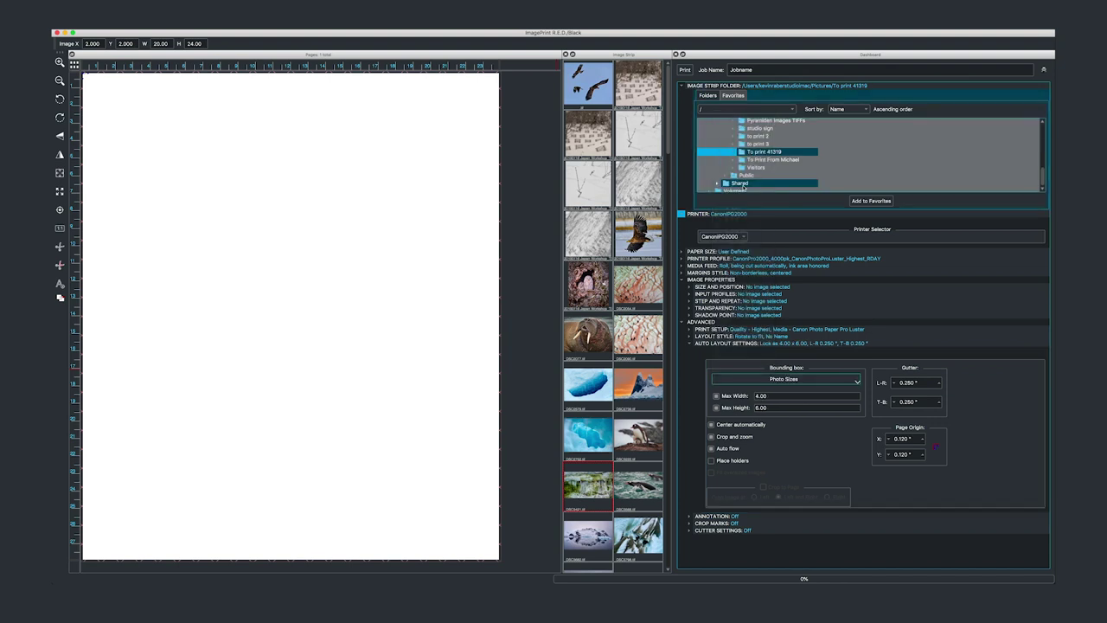
click(711, 425)
- Set the left-right and top-bottom gutters of the auto layout to 0
double_click(904, 382)
text(0)
key(Return)
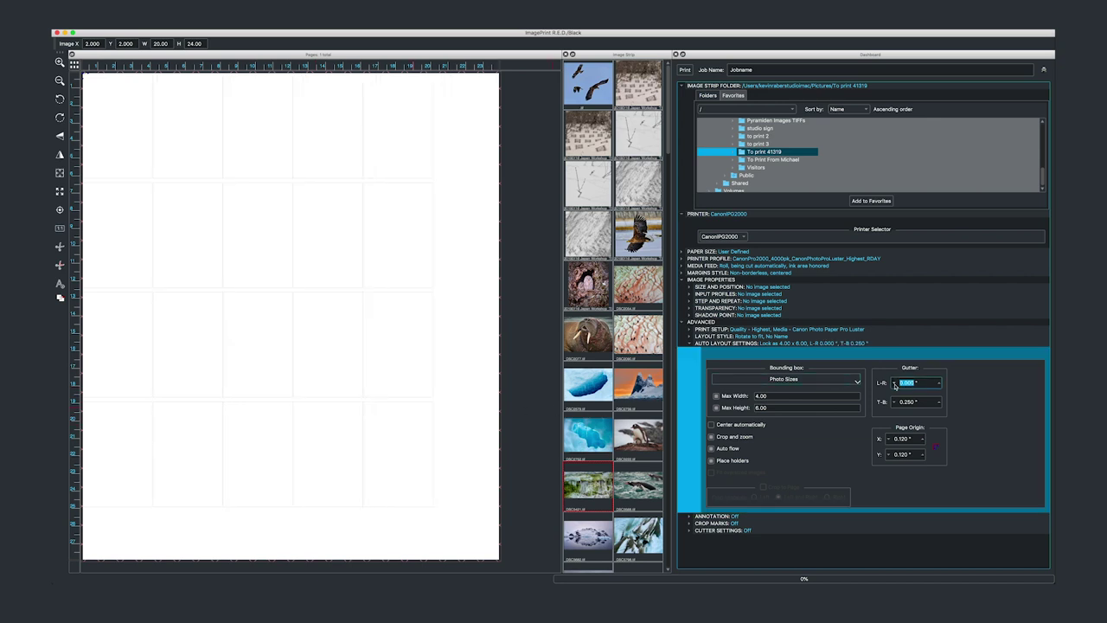
double_click(896, 403)
text(0)
key(Return)
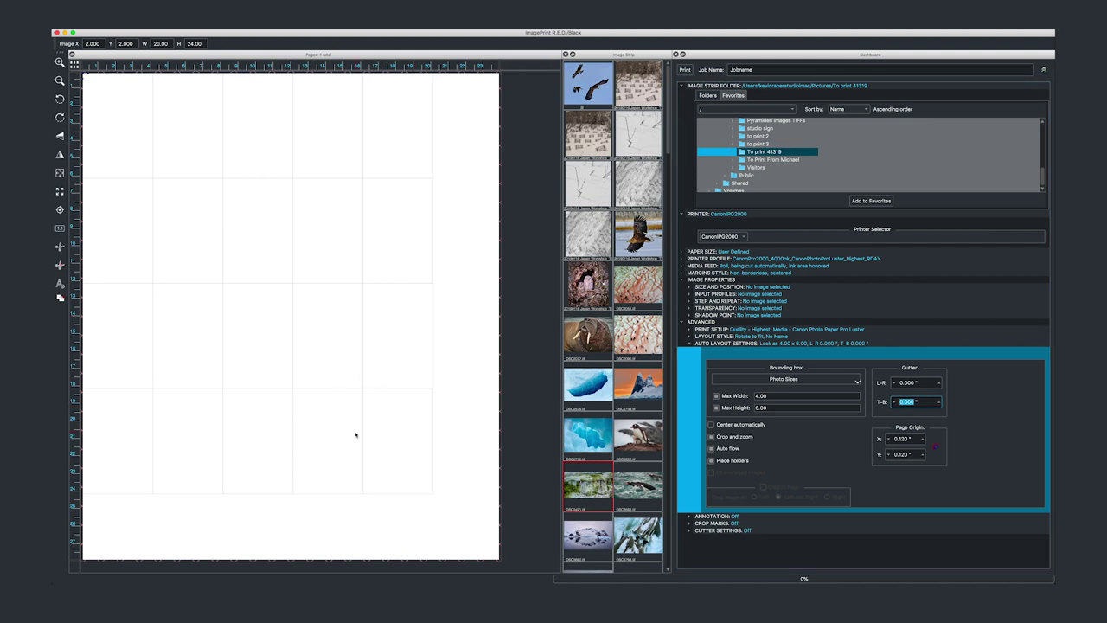
- Set the page origin to X 1.683 and Y 1.808, and place the owl image in the first placeholder
click(922, 440)
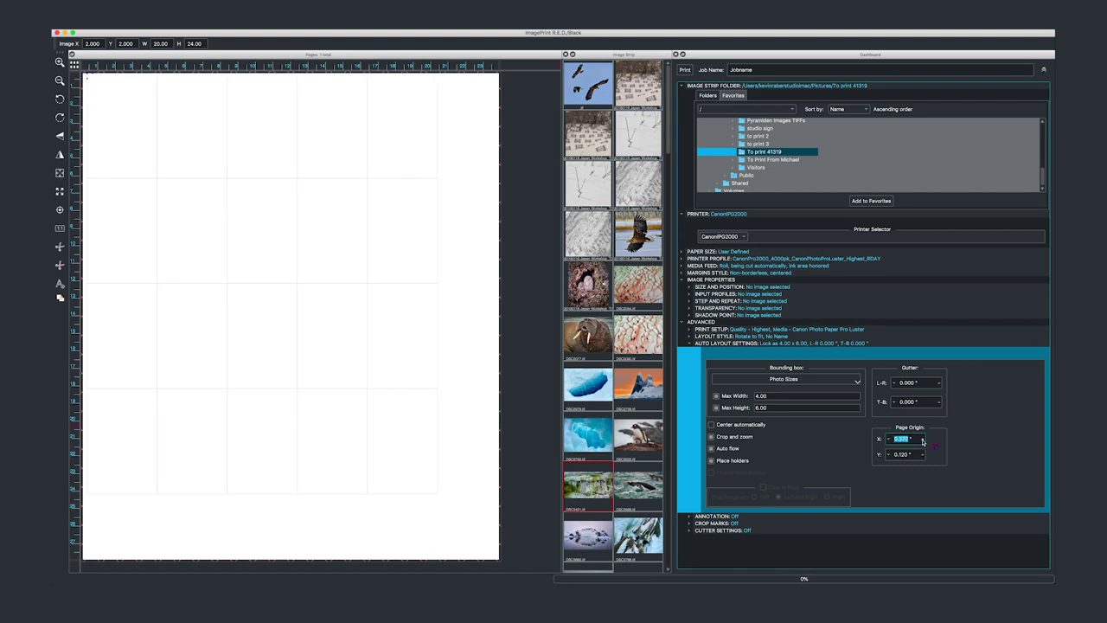
drag(922, 441, 921, 441)
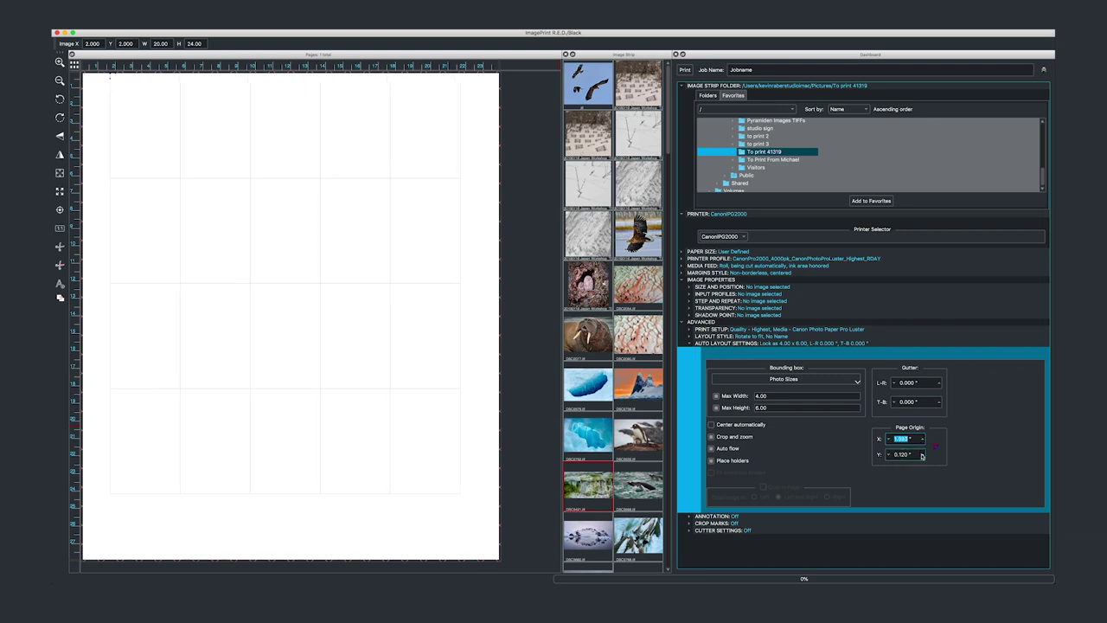
drag(922, 456, 921, 455)
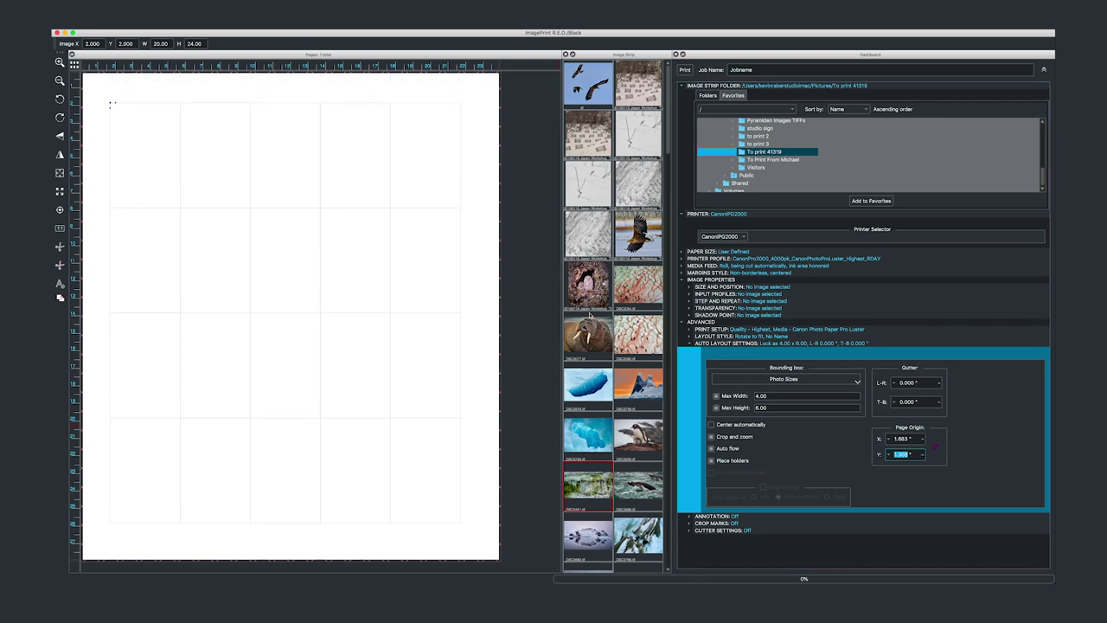
double_click(592, 285)
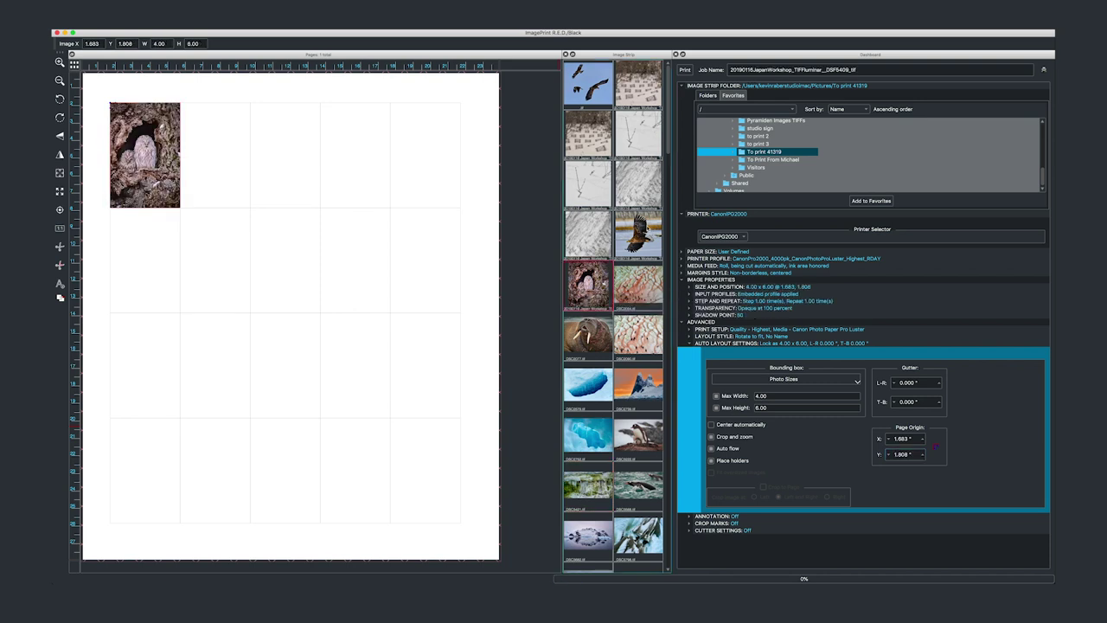
- Fill the rest of the first placeholder row with the eagle, the red-and-white pattern, the blue ice and the swimming penguin images
double_click(631, 303)
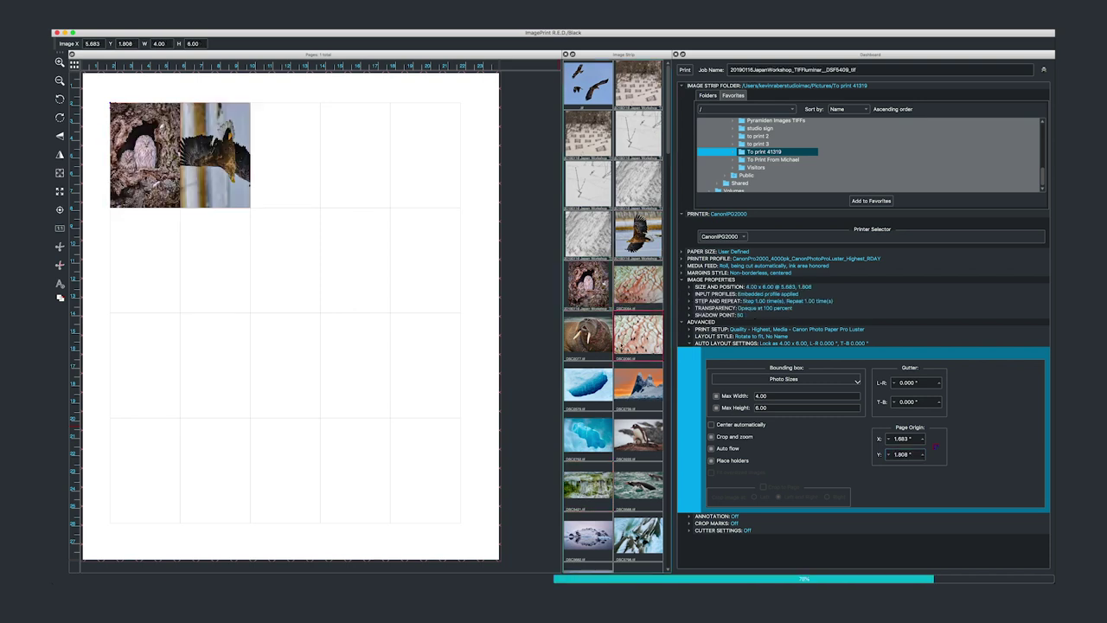
double_click(592, 436)
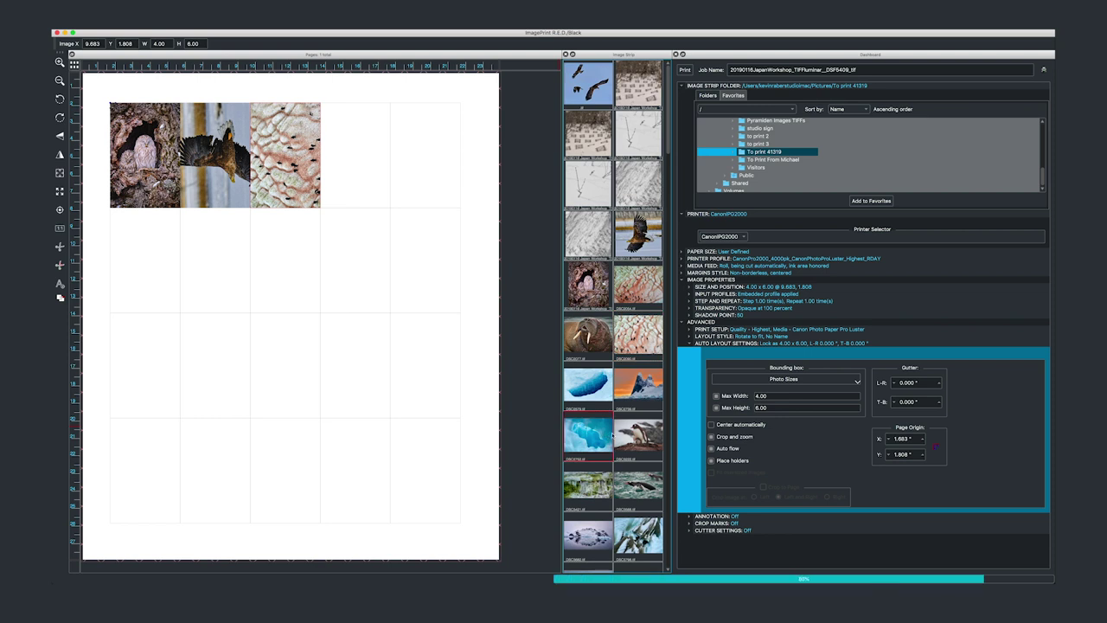
double_click(638, 486)
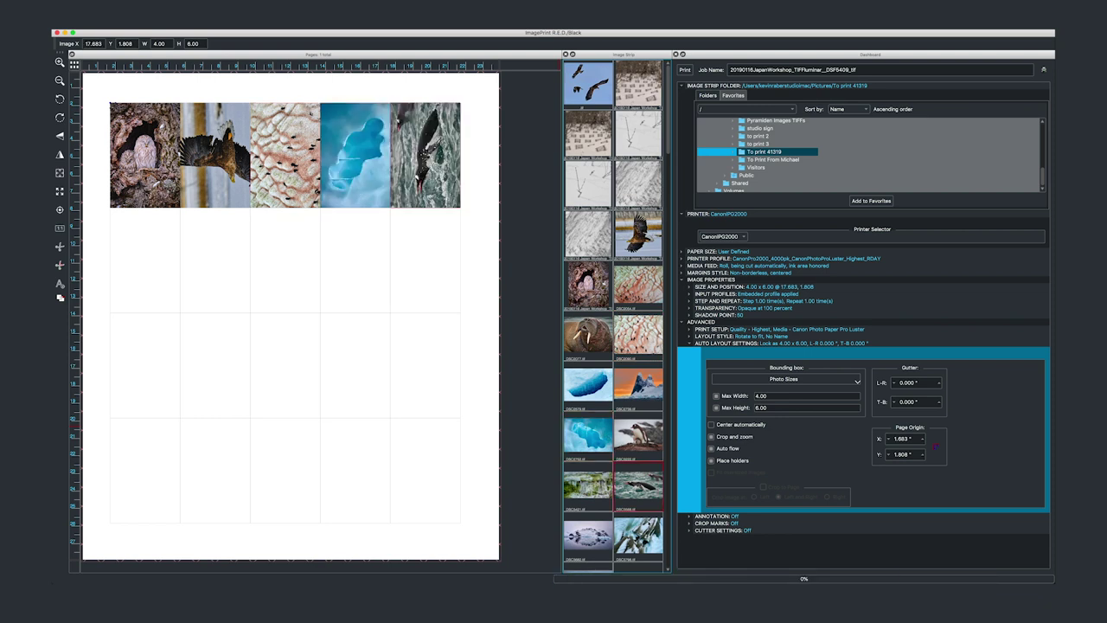
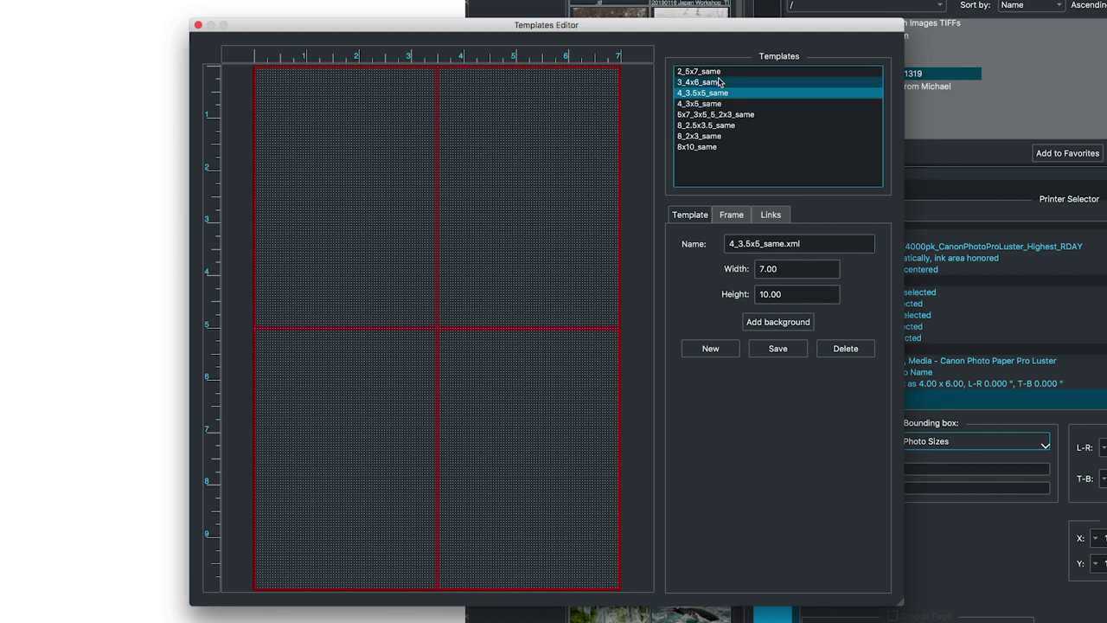
- Create a new blank print template with a width of 23.76 and a height of 27.76
click(715, 351)
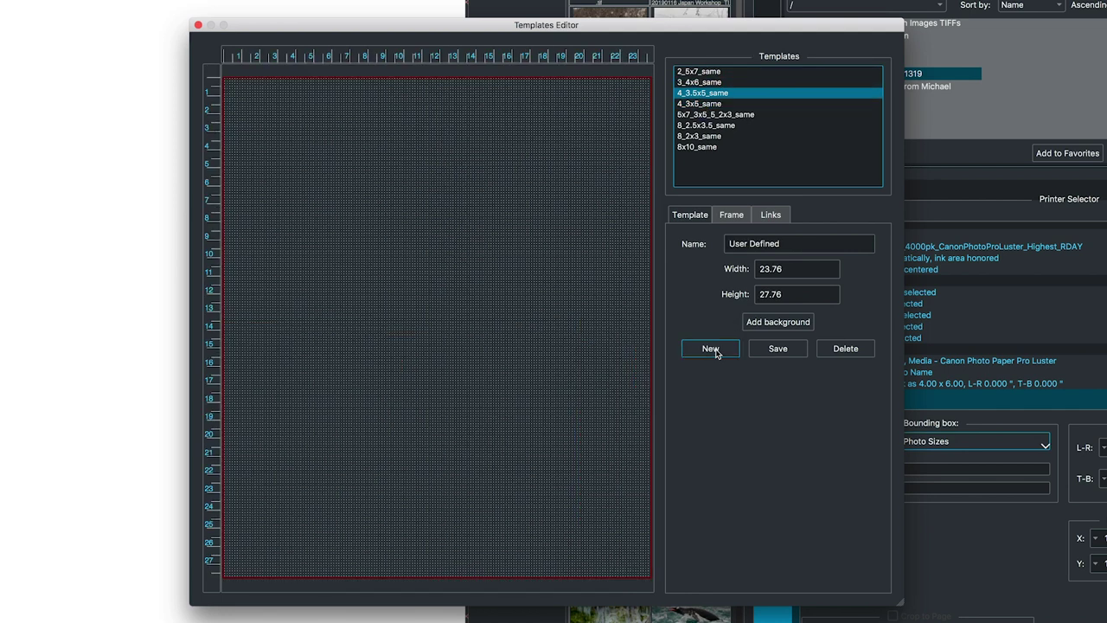
click(787, 293)
click(774, 276)
- Add a row of six 4"x 6" frames across the top of the template and assign them the same image for all frames
click(731, 215)
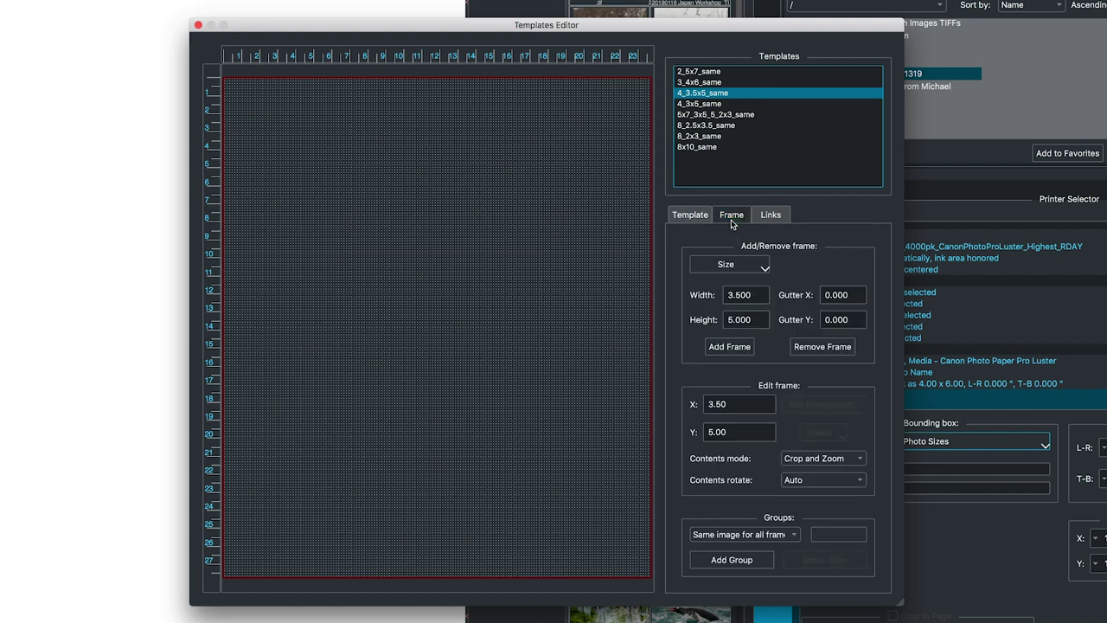
click(740, 268)
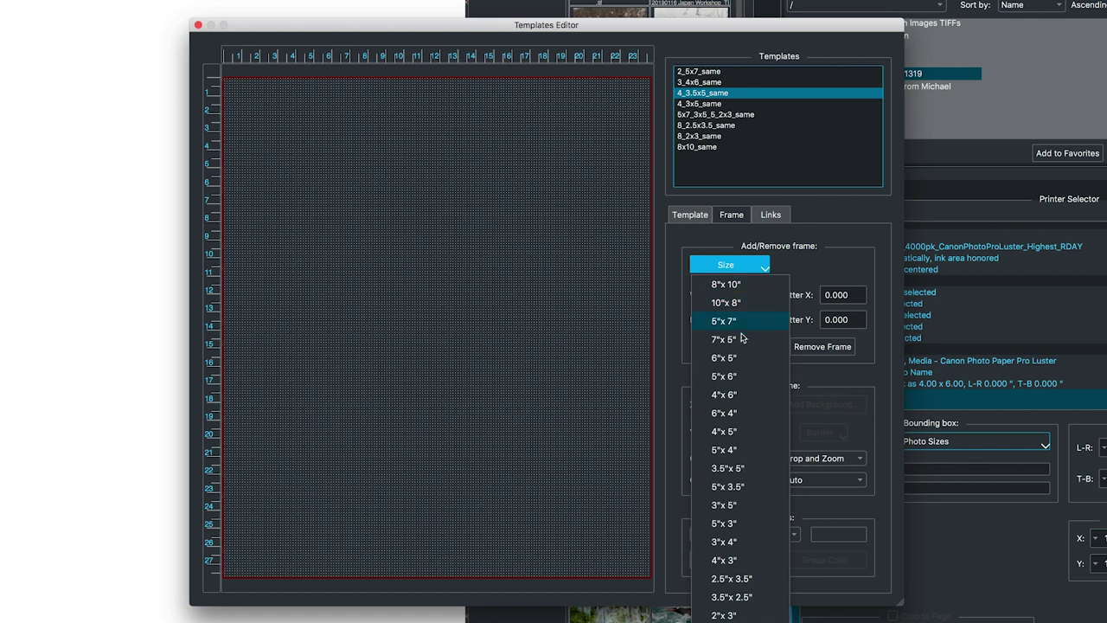
click(751, 402)
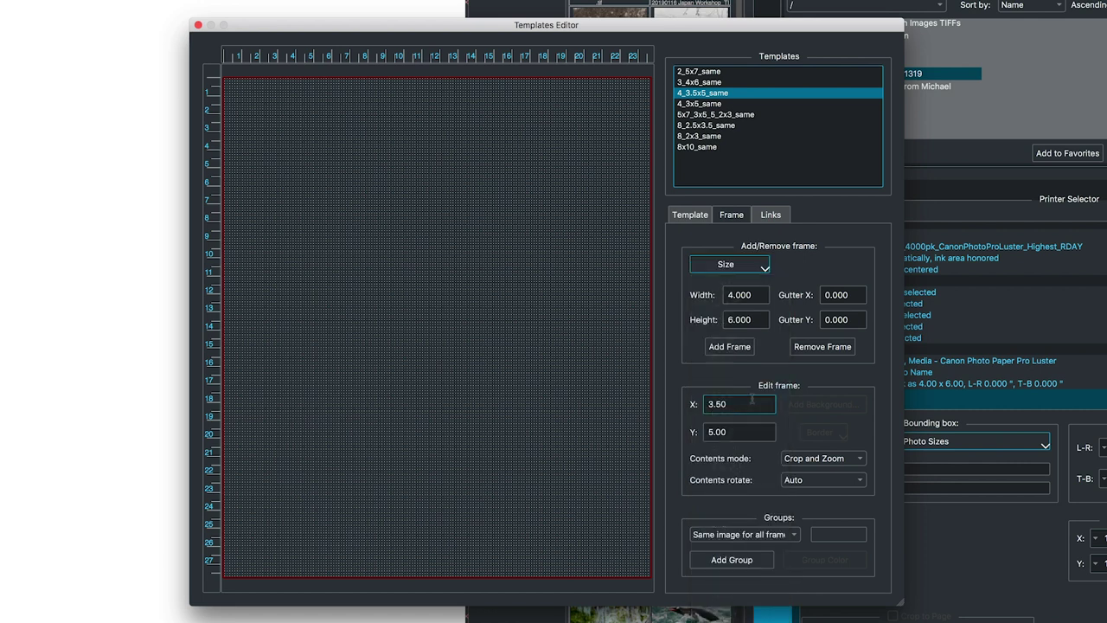
click(737, 351)
click(737, 351)
click(738, 351)
click(737, 351)
click(737, 351)
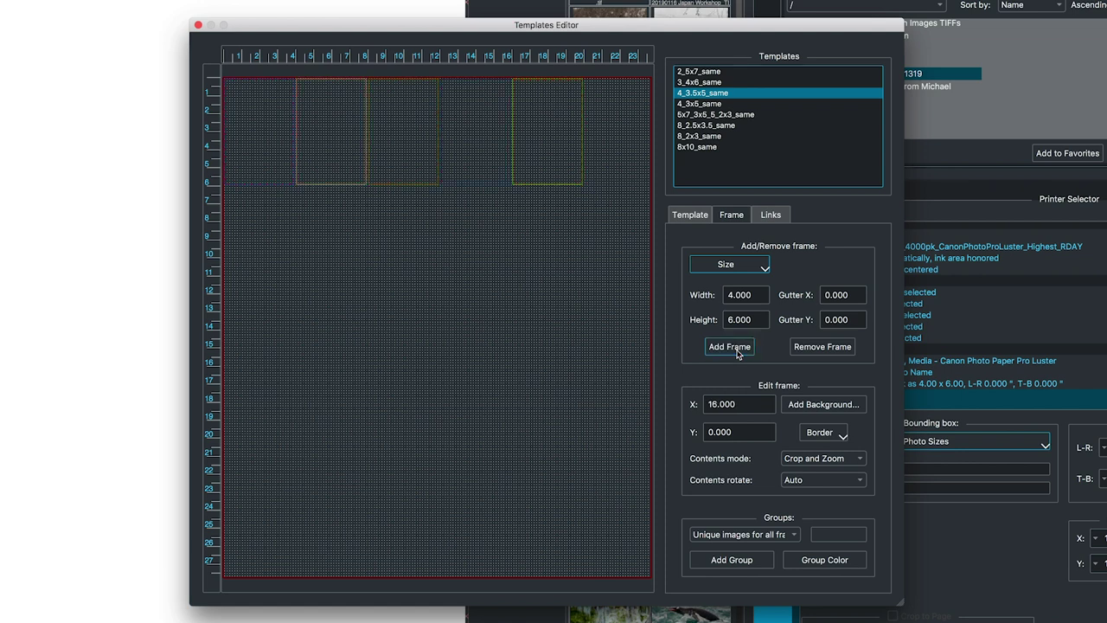
click(738, 351)
click(748, 535)
click(740, 524)
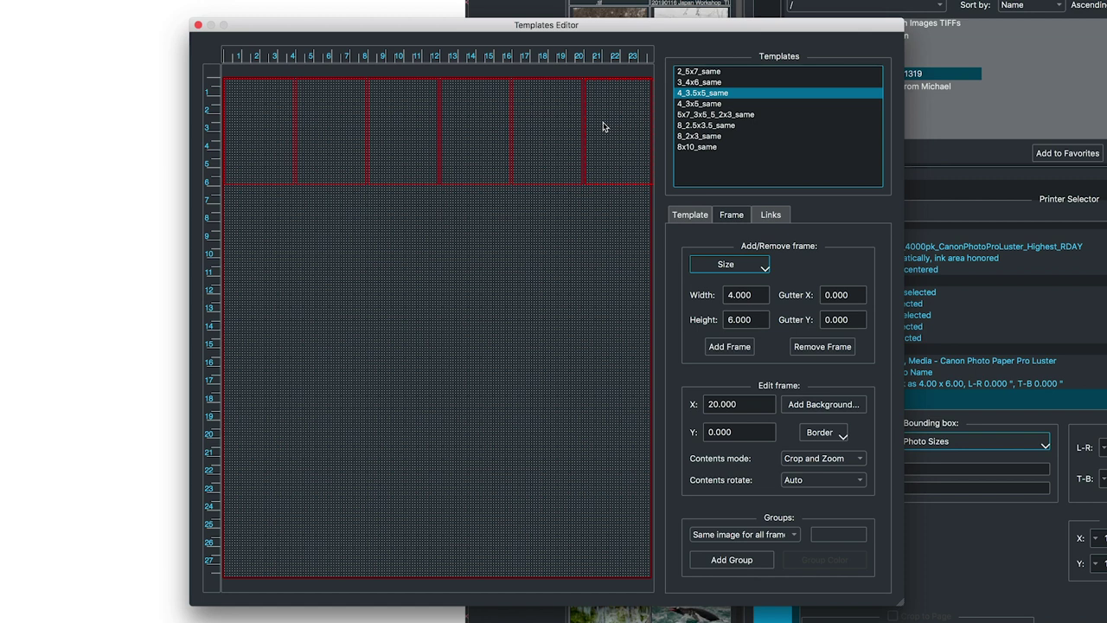
- Add an 8"x 10" frame below the 4"x 6" row and assign it to Group 1
click(720, 268)
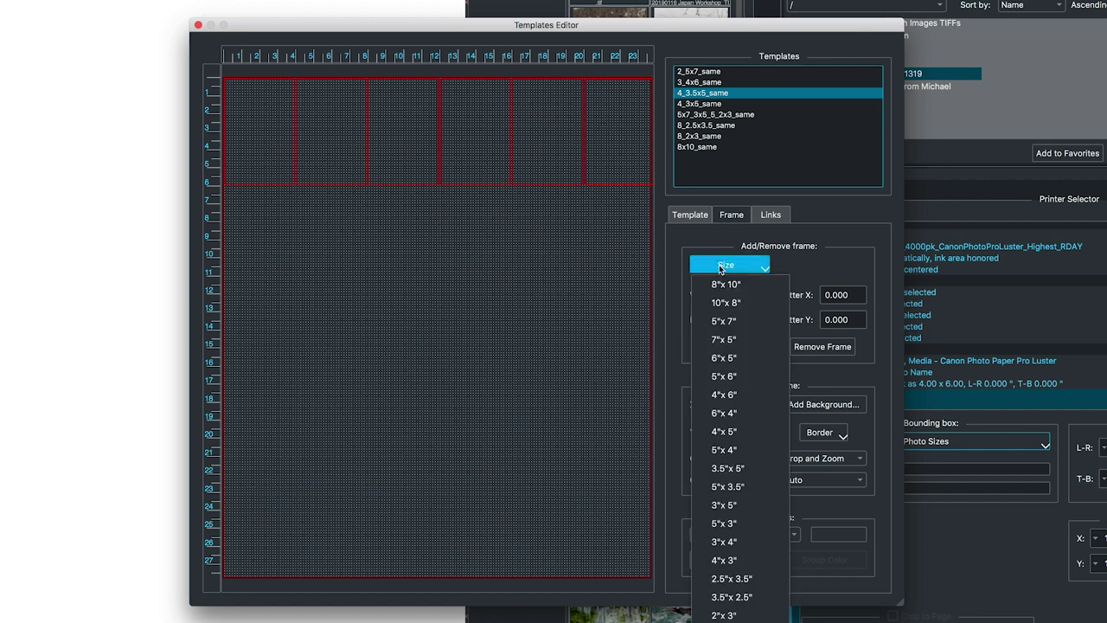
click(749, 288)
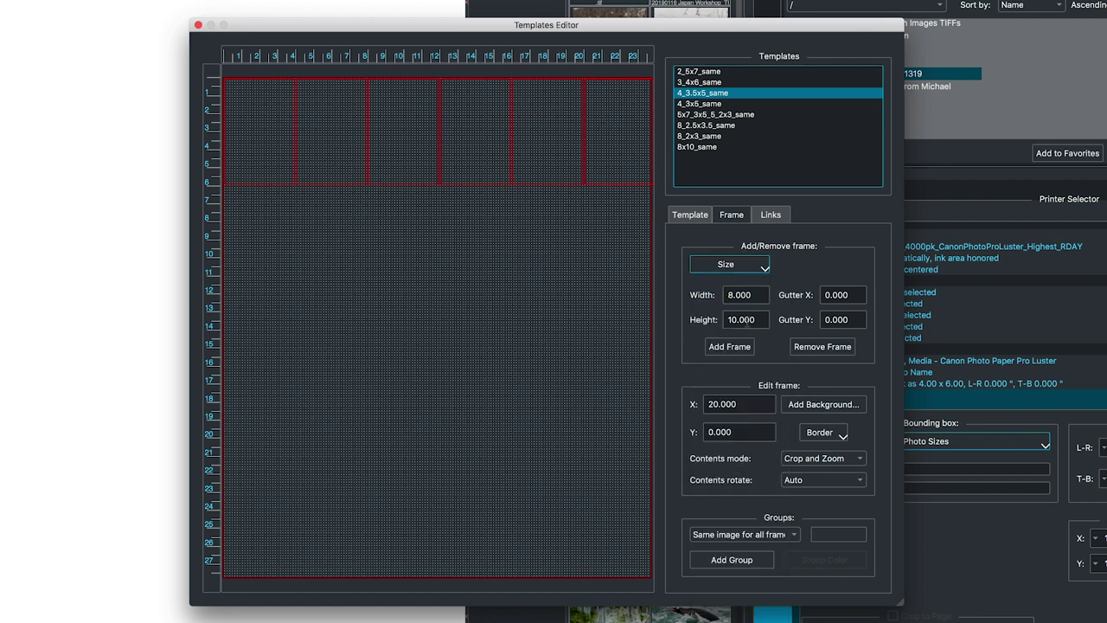
click(730, 348)
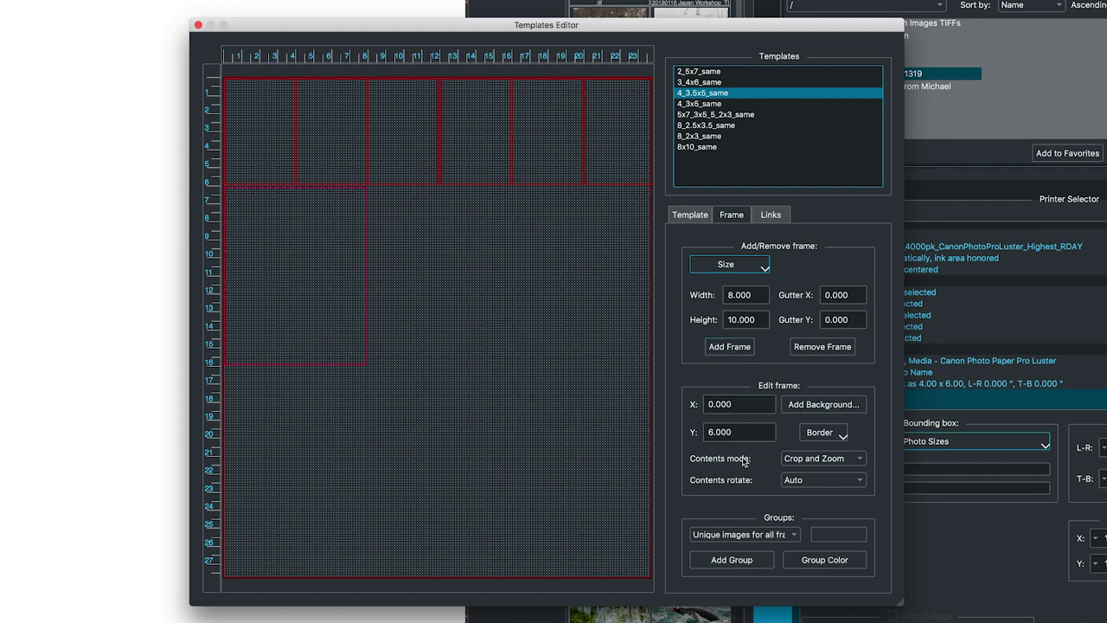
click(734, 534)
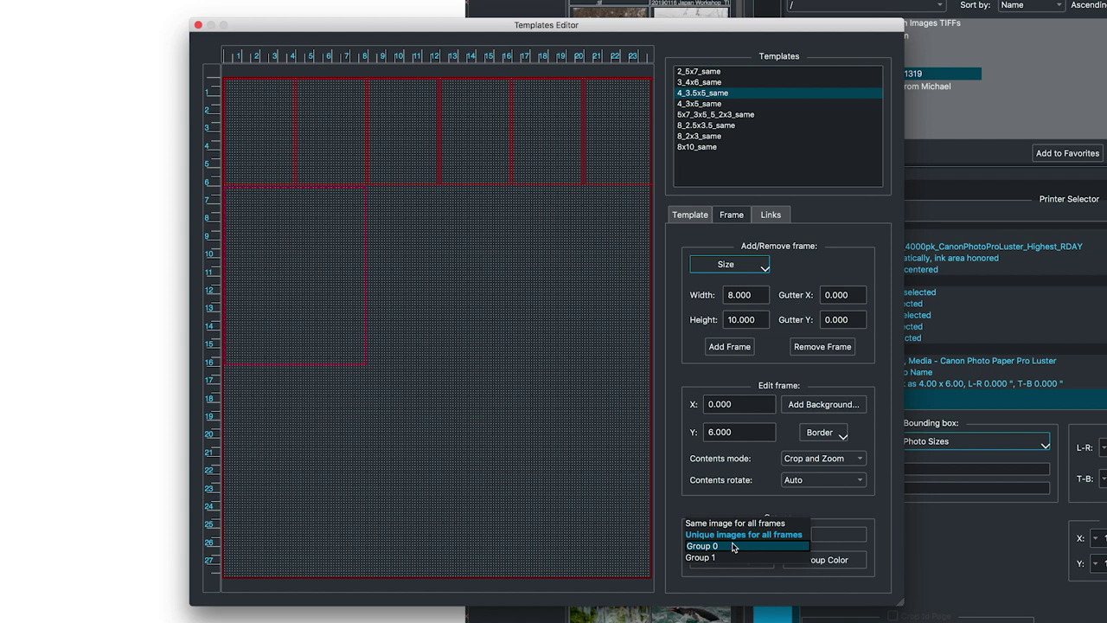
click(729, 558)
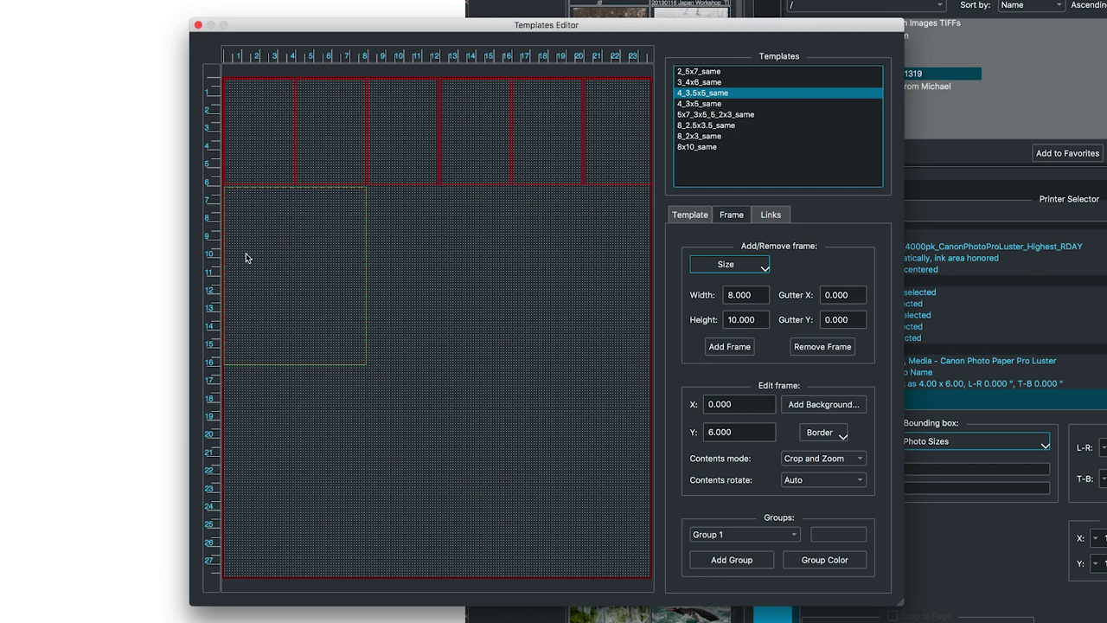
- Add two more 8"x 10" frames beside the first one and assign each to Group 1
click(729, 347)
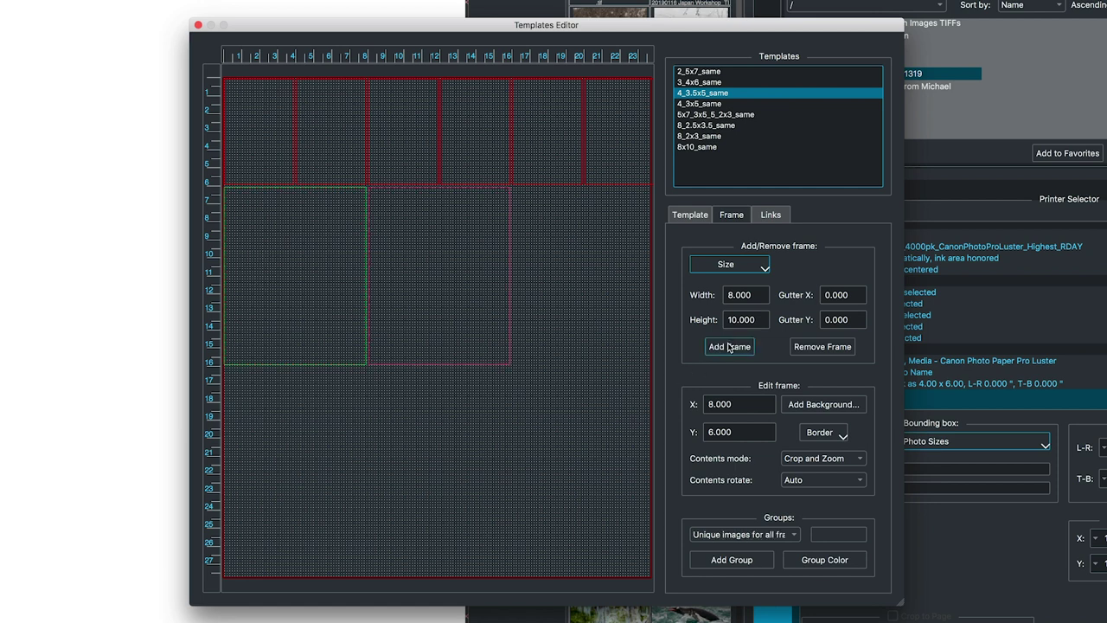
click(754, 534)
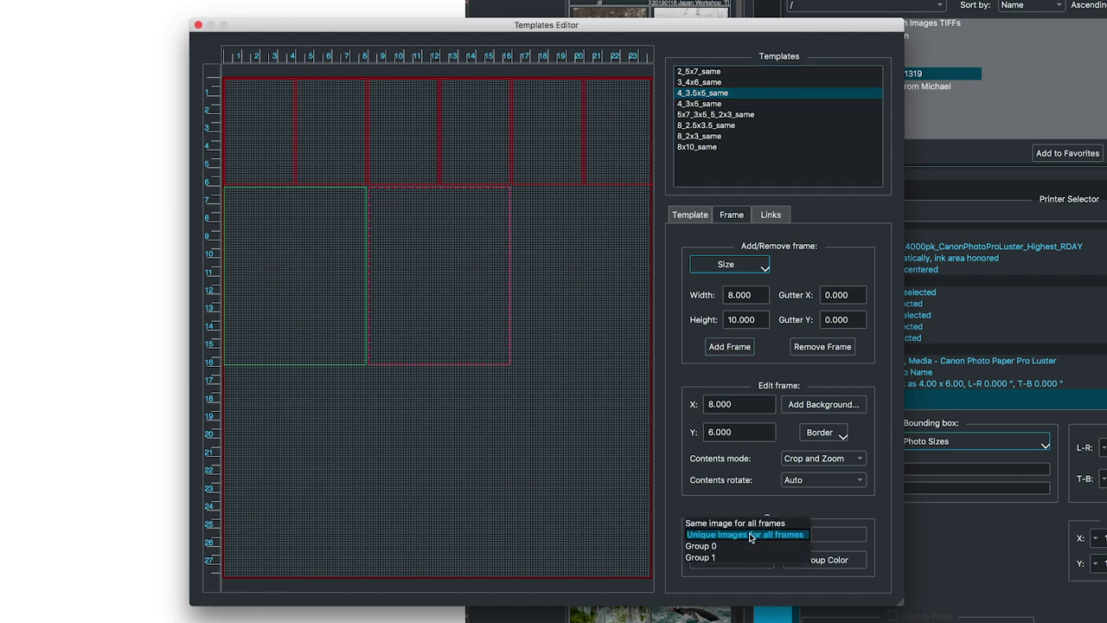
click(726, 557)
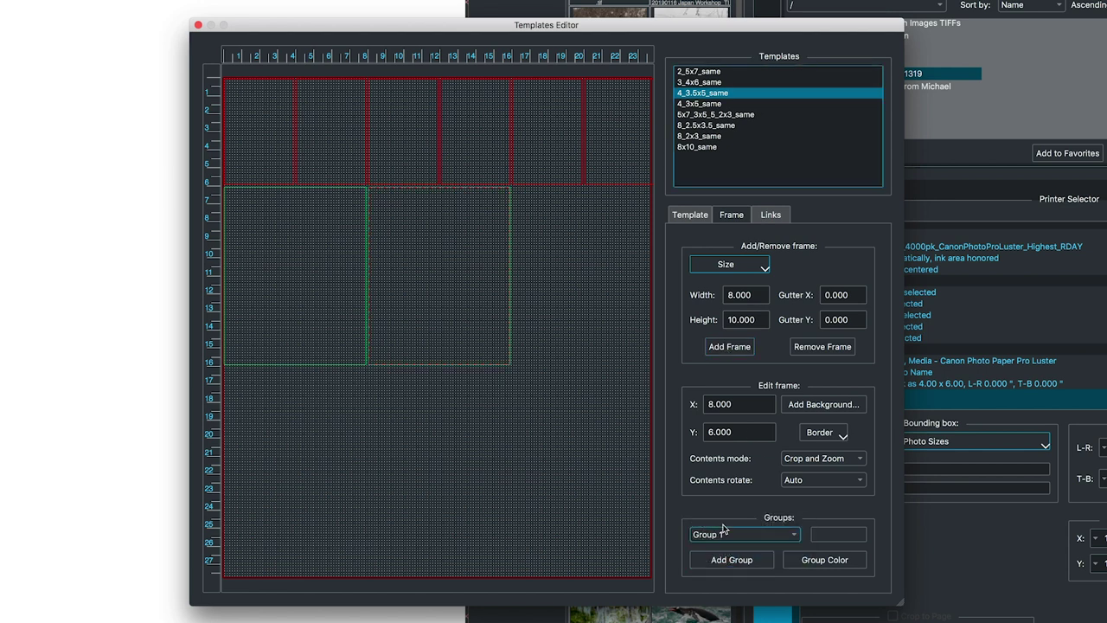
click(718, 349)
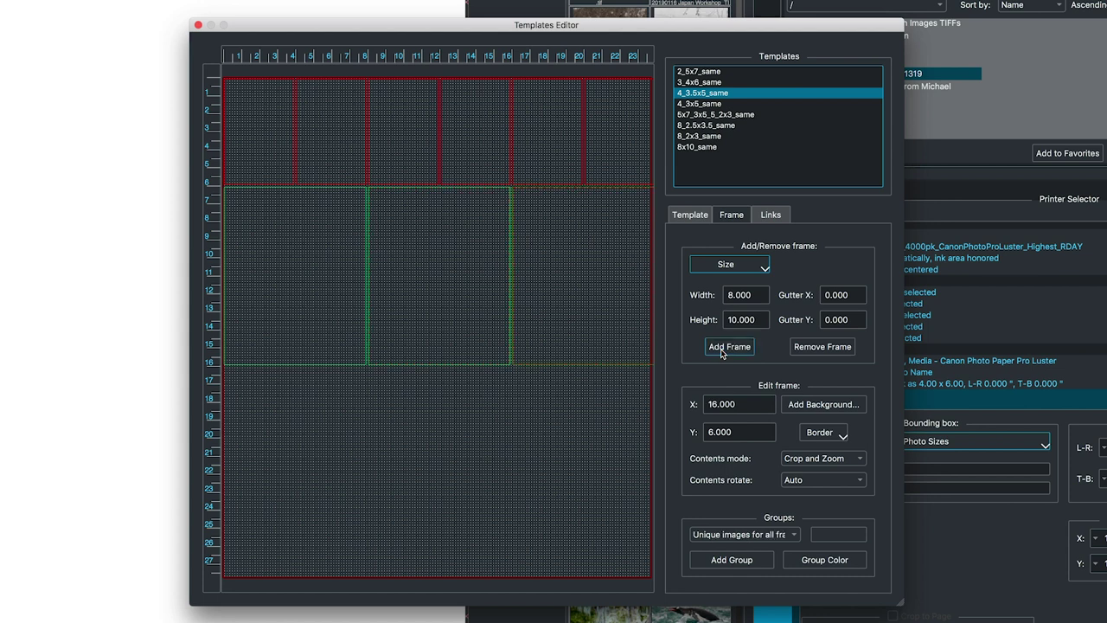
click(741, 536)
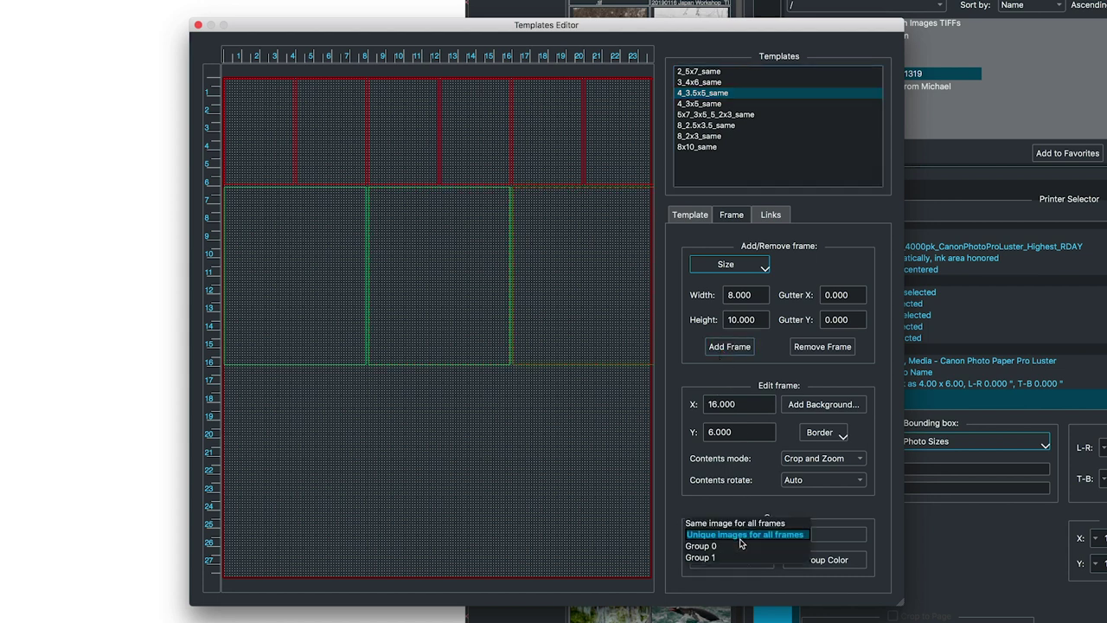
click(729, 554)
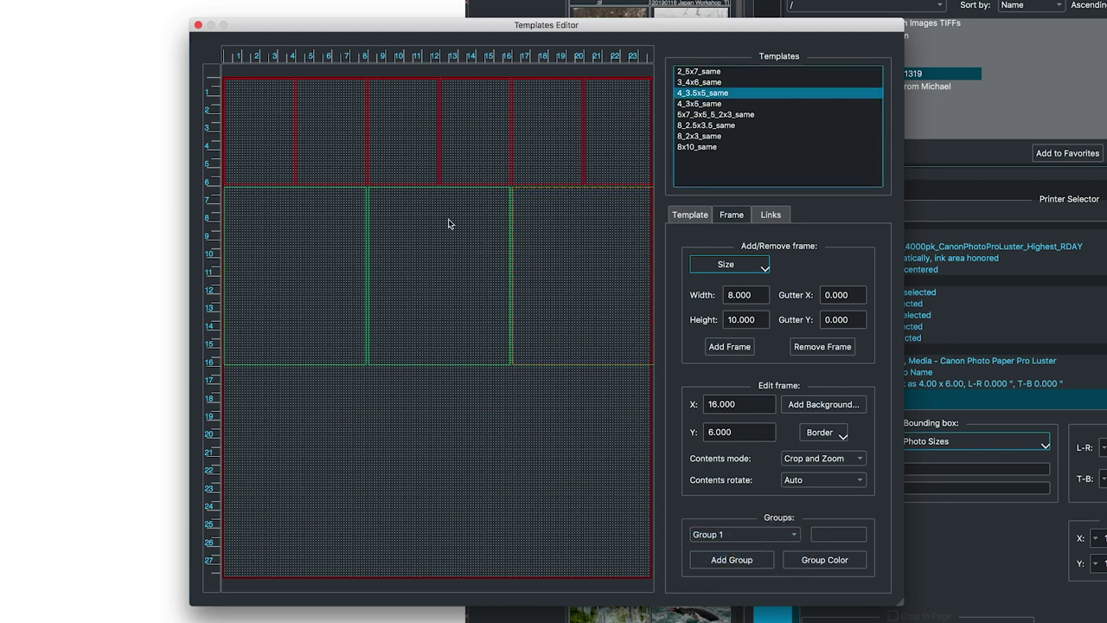
- Name the template grp1 and save it
click(688, 219)
drag(781, 245, 716, 266)
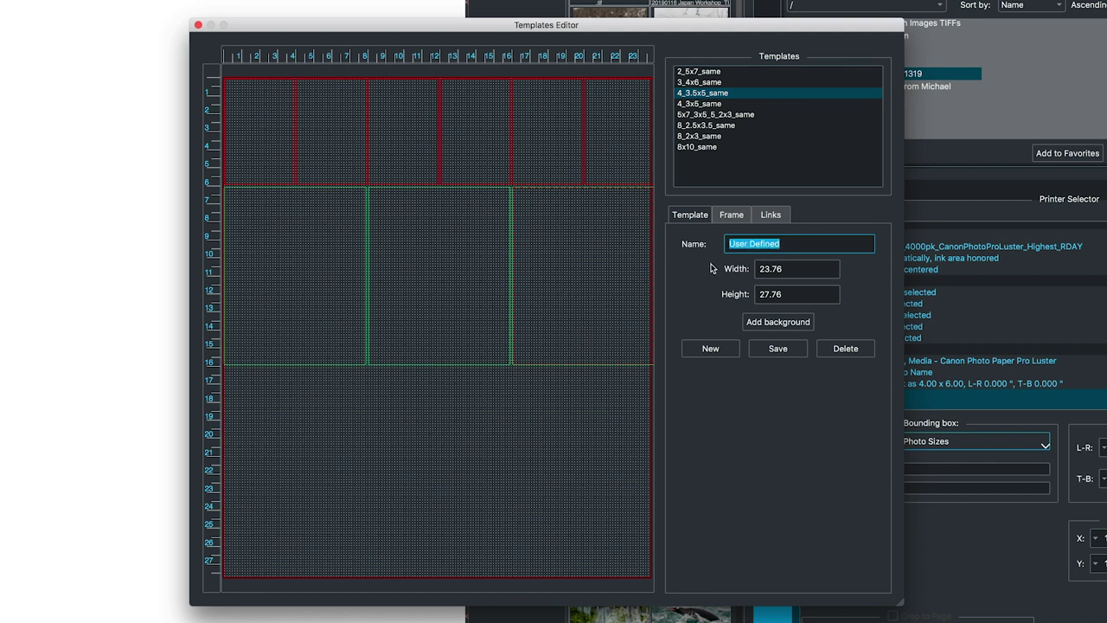
text(grp1)
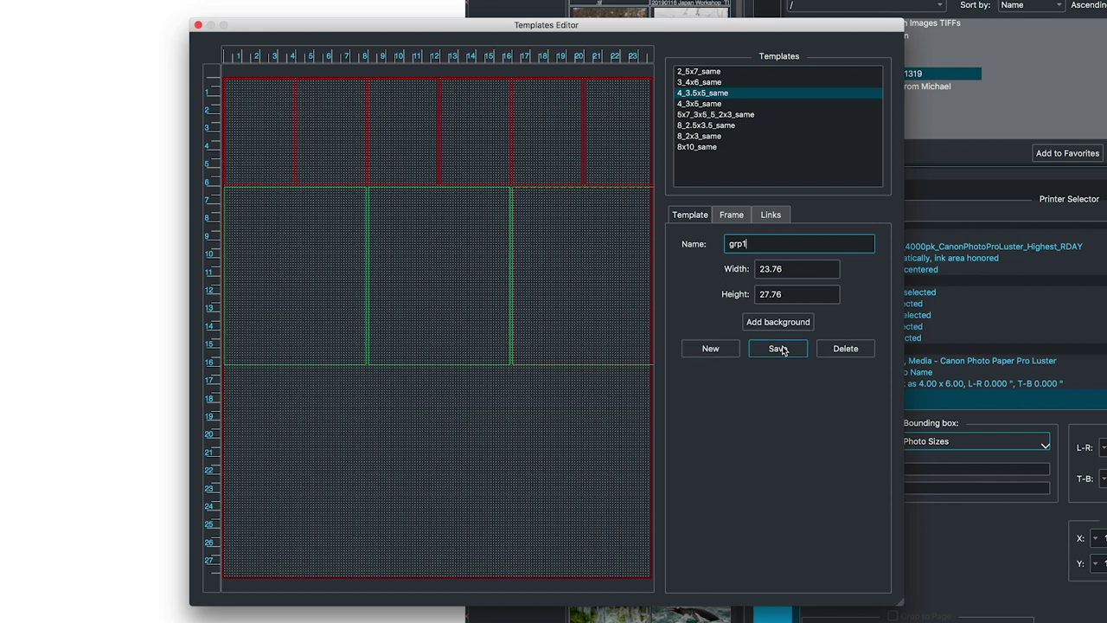
click(778, 348)
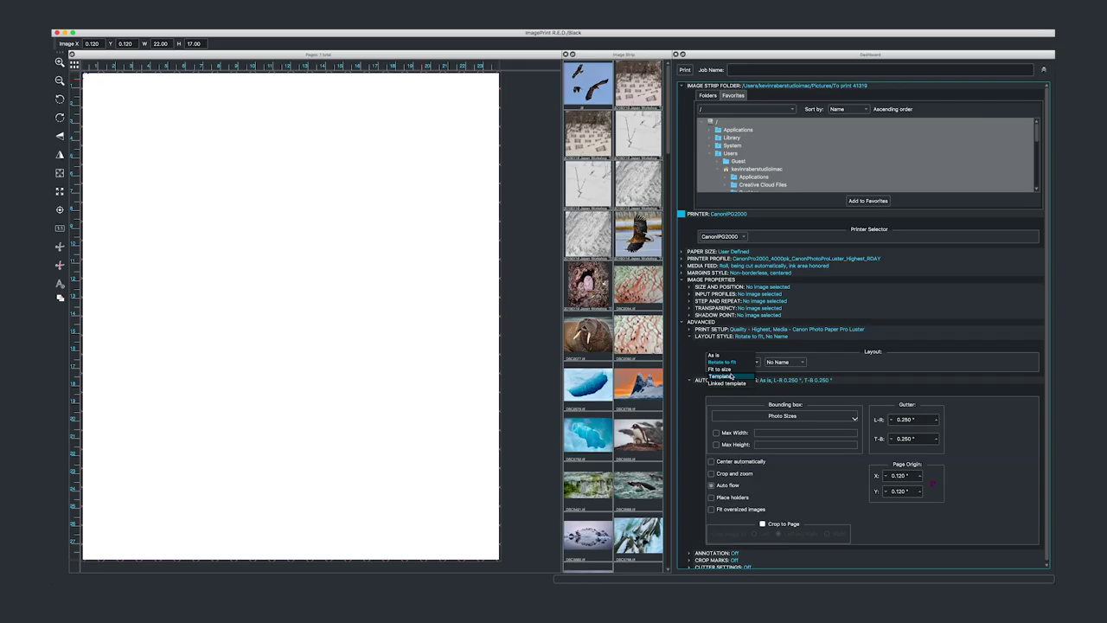
- Apply the grp1 template layout, then fill its 4"x 6" frames with the eagle and its 8"x 10" frames with the sunset mountain image
click(730, 375)
click(781, 362)
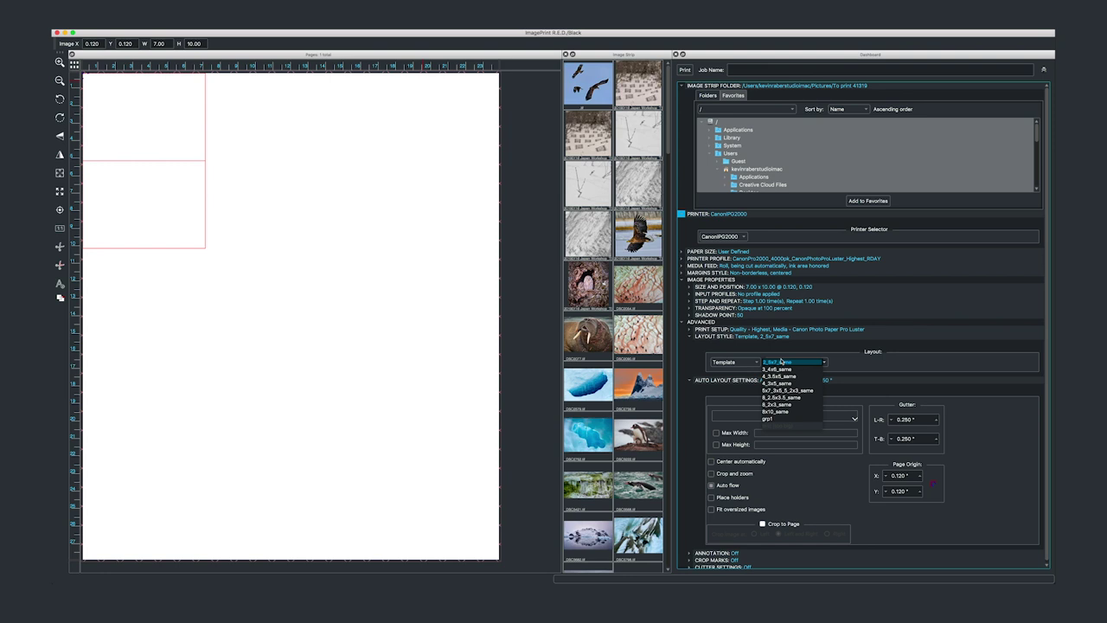
click(775, 419)
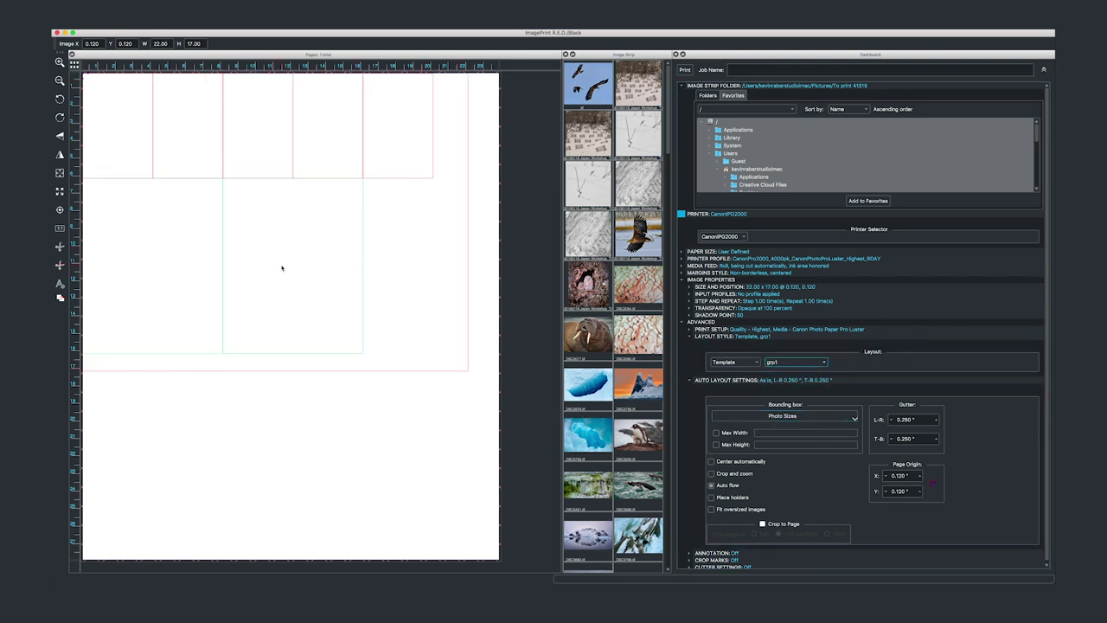
drag(638, 226, 112, 117)
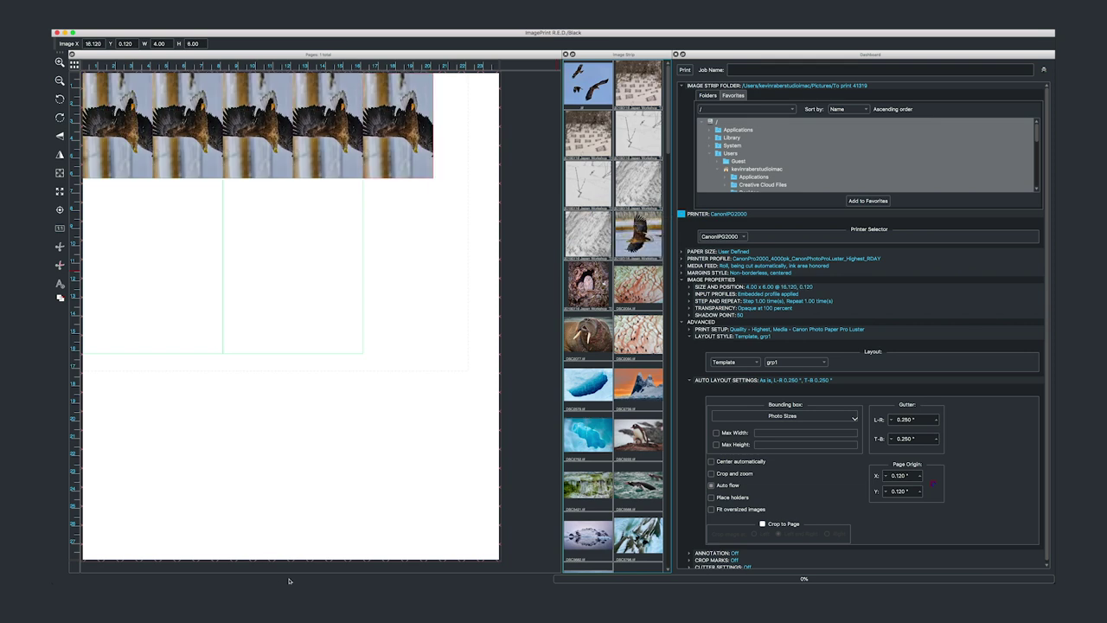
drag(638, 383, 172, 286)
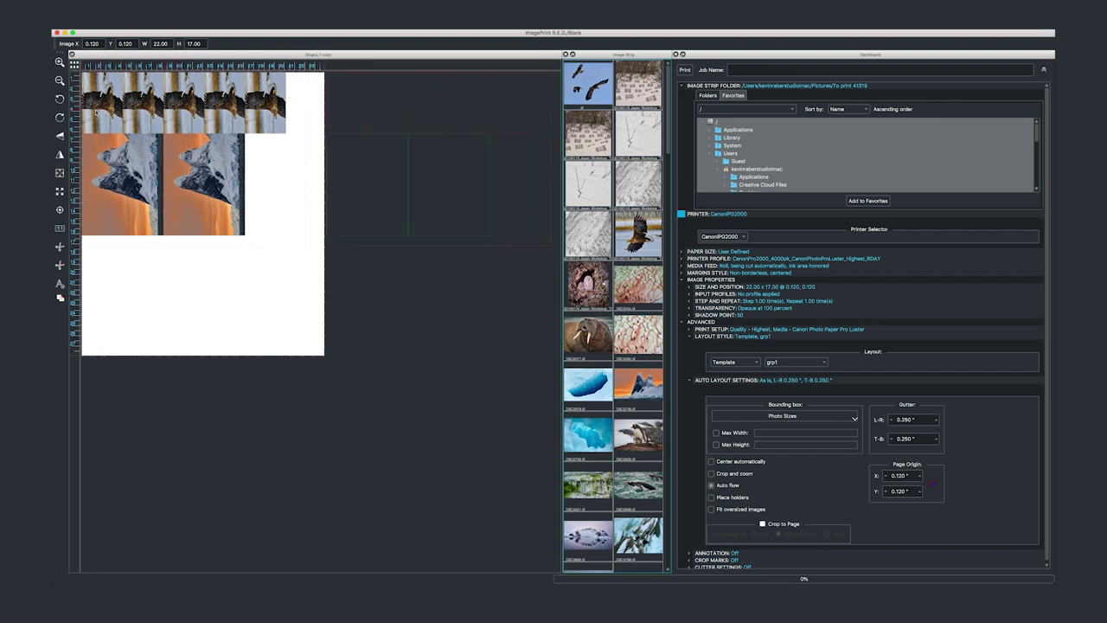
- Reposition the Smart Crop areas of the eagle in the 4"x 6" frames and the sunset mountain in the 8"x 10" frames
double_click(125, 105)
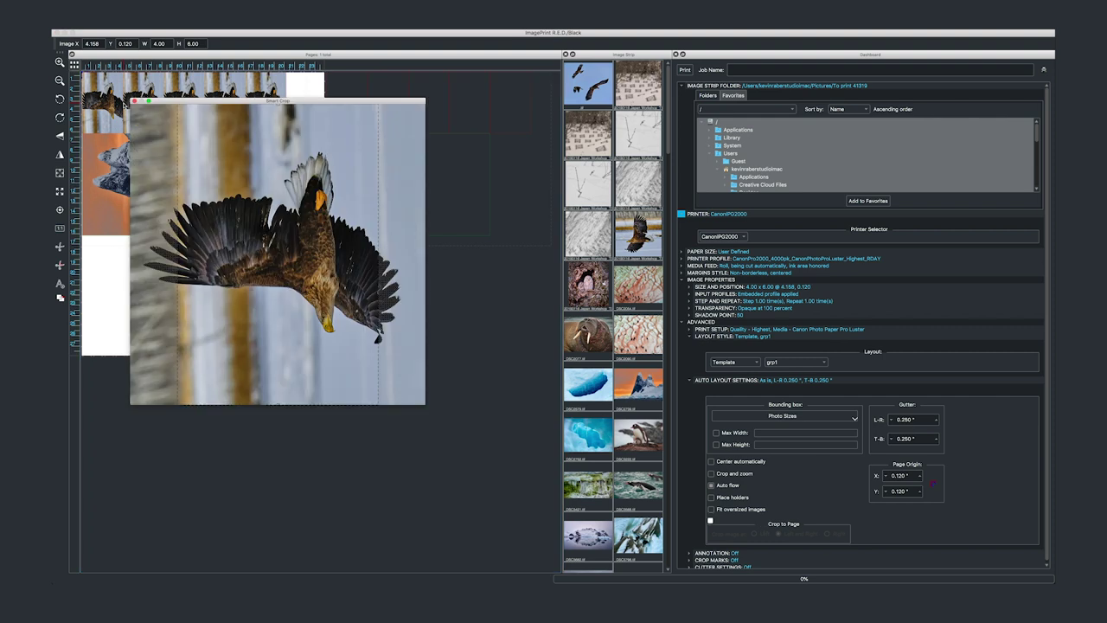
drag(273, 184, 345, 257)
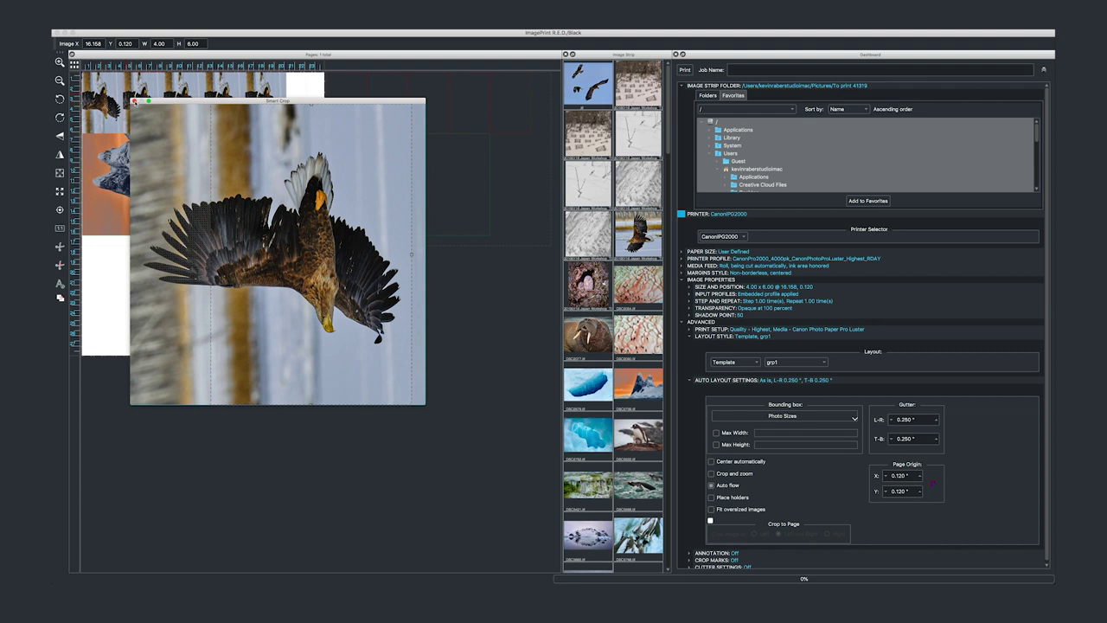
click(134, 101)
double_click(147, 159)
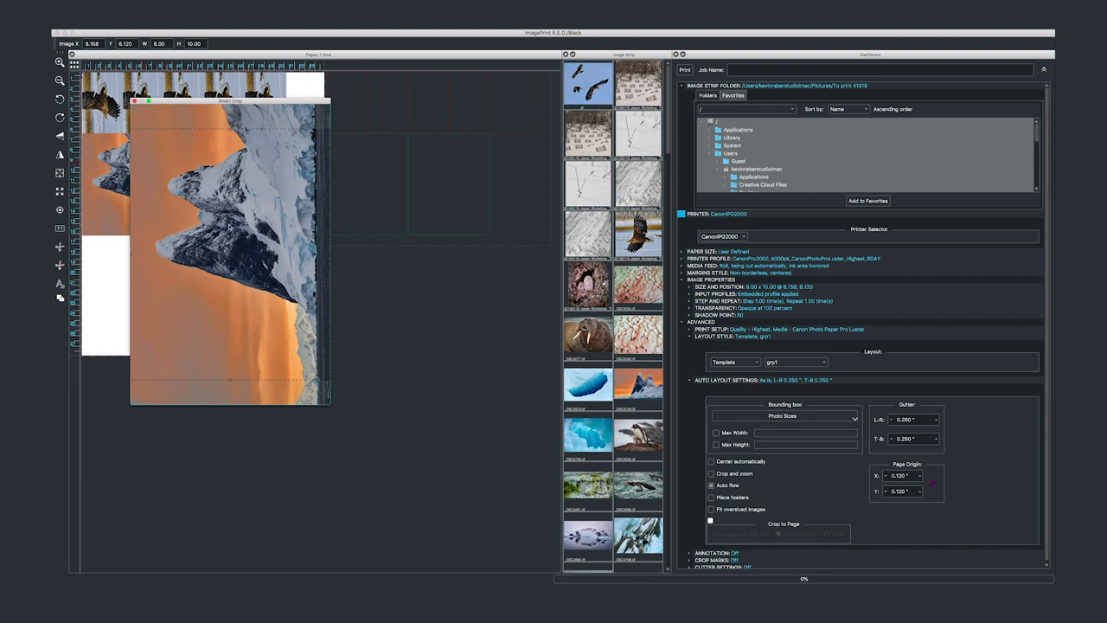
drag(230, 253, 229, 229)
click(134, 102)
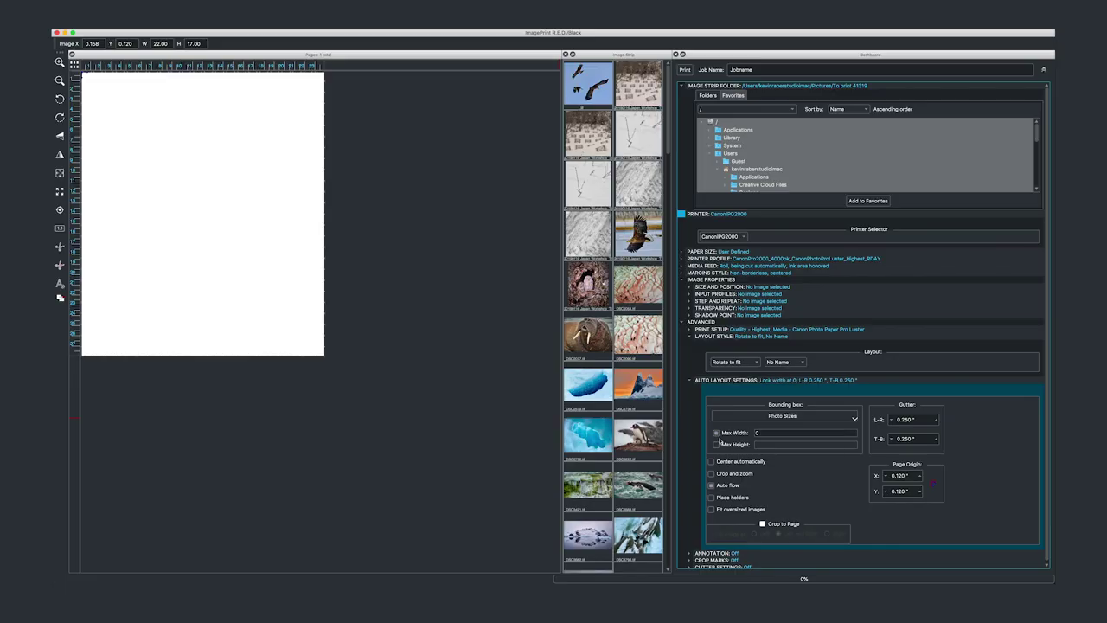
- Set the auto layout bounding box to 10"x 8" and disable Crop and zoom
click(739, 419)
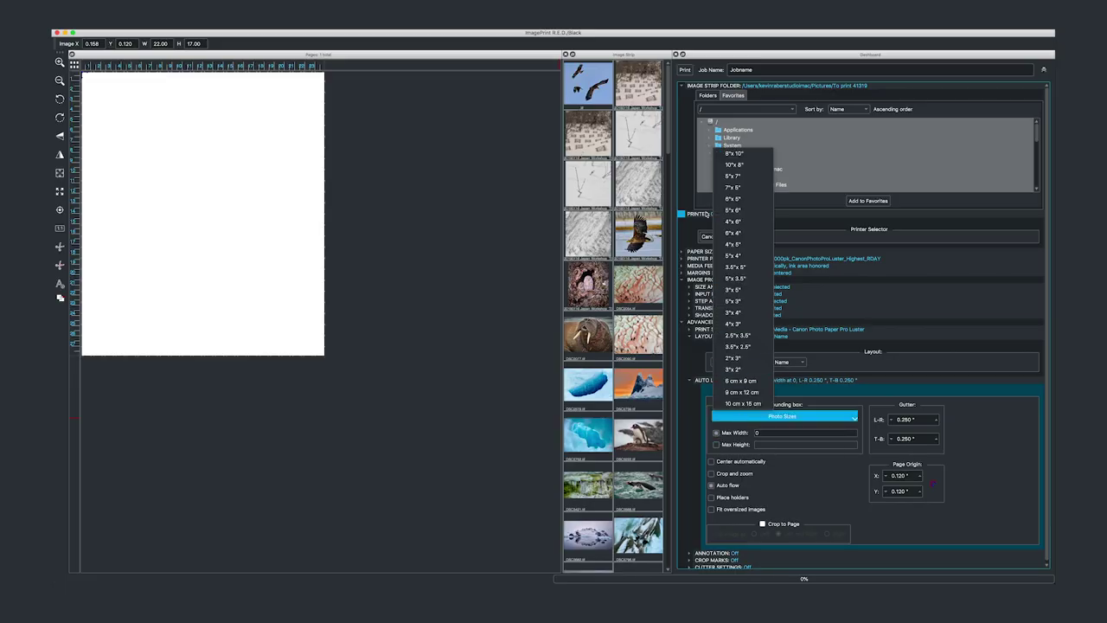
click(732, 164)
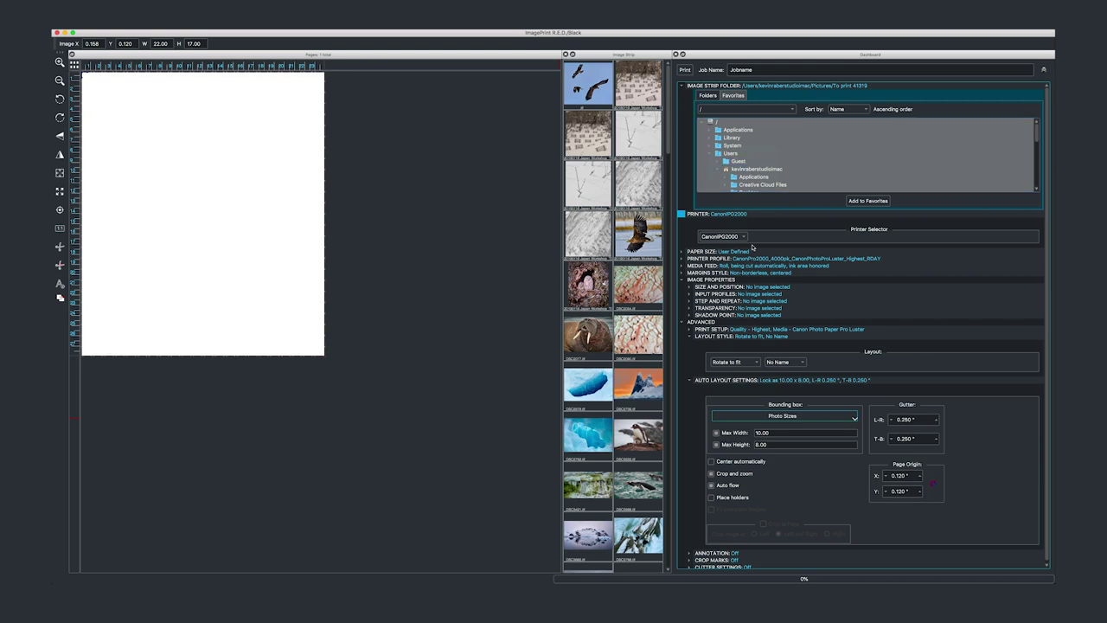
click(710, 474)
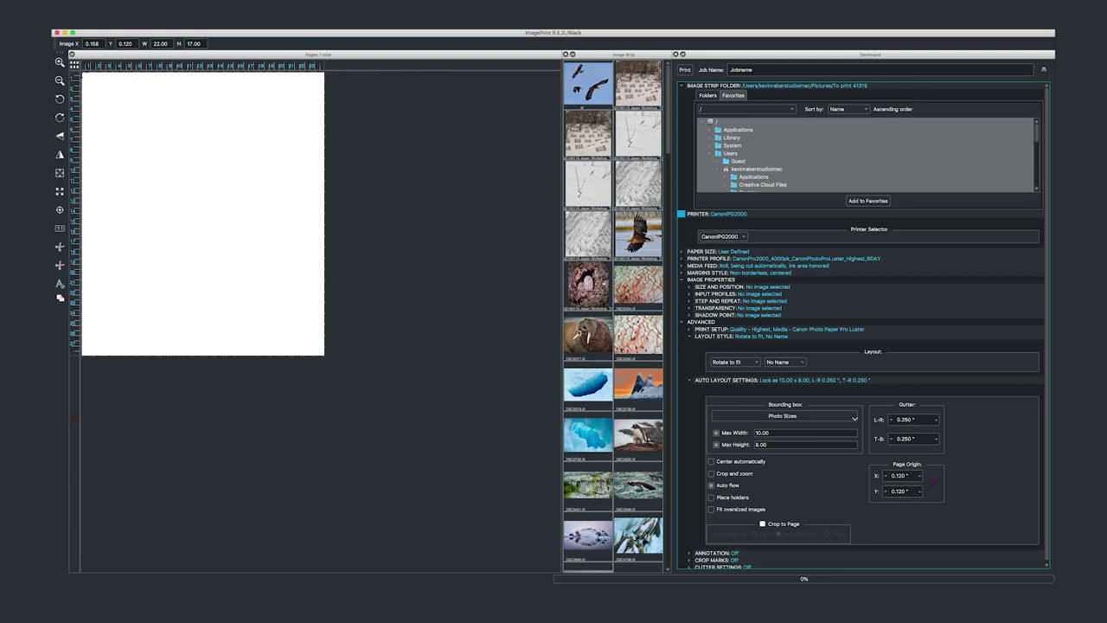
- Place the walrus image on the page, reposition it near the upper edge, and open it in Smart Crop
drag(588, 333, 406, 237)
drag(118, 113, 132, 126)
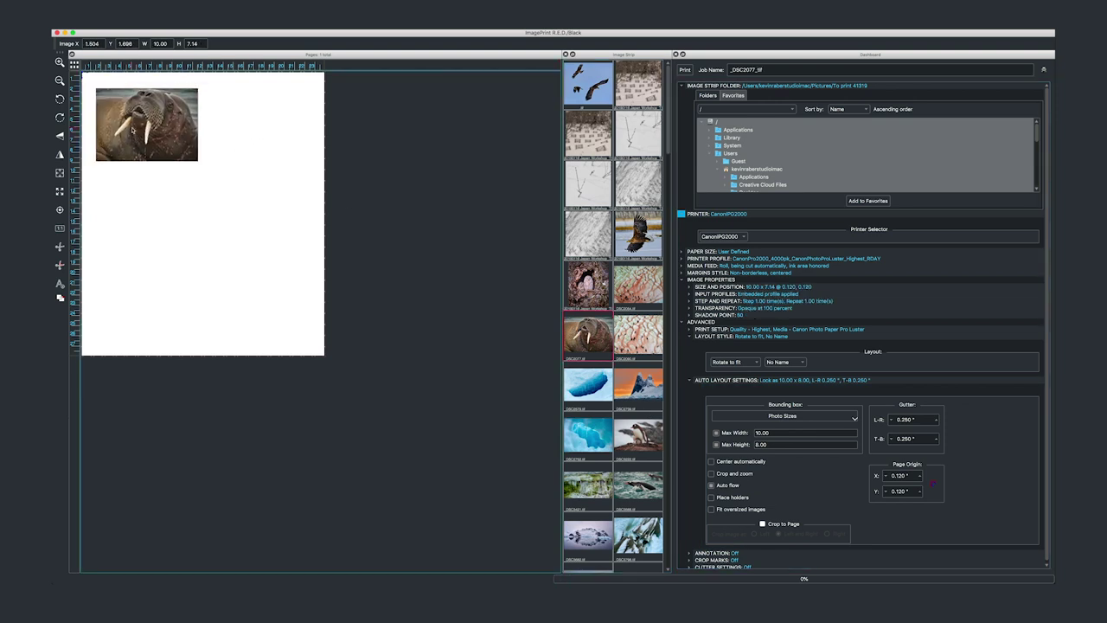
double_click(133, 126)
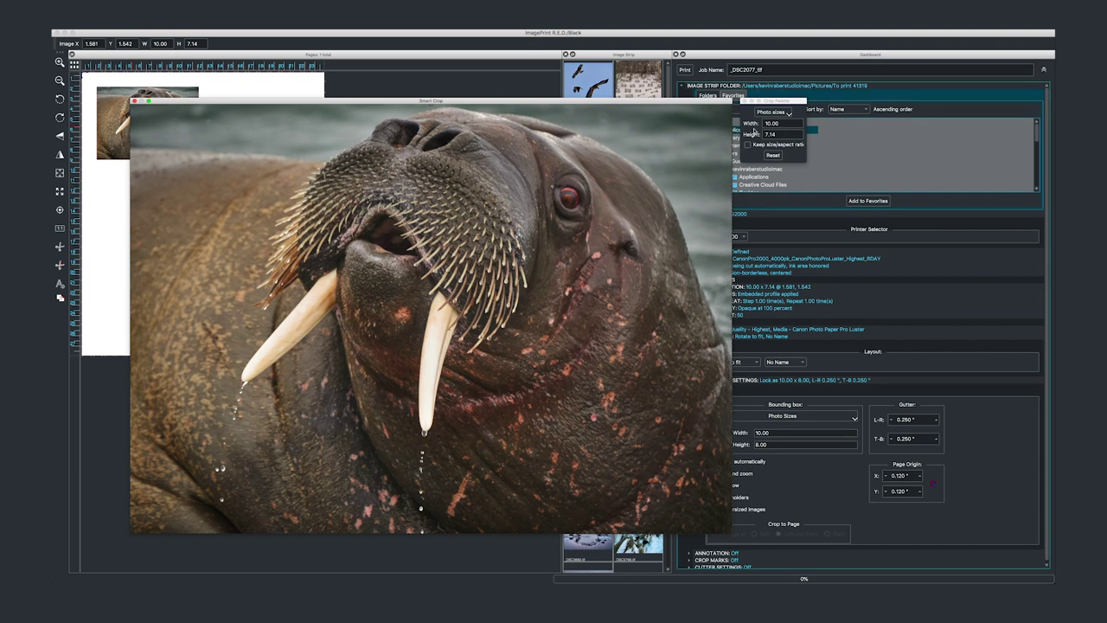
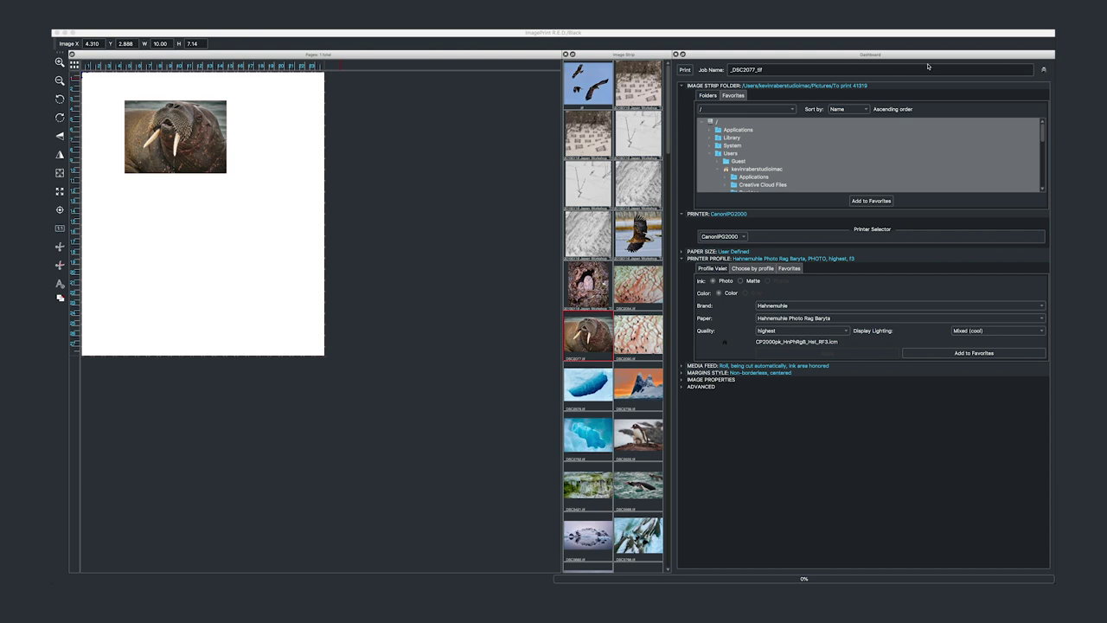
- Open the print spooler and preview several saved OnTheRocks_Flyer2rgb_tif jobs in the CanonIPG2000 queue
click(1044, 71)
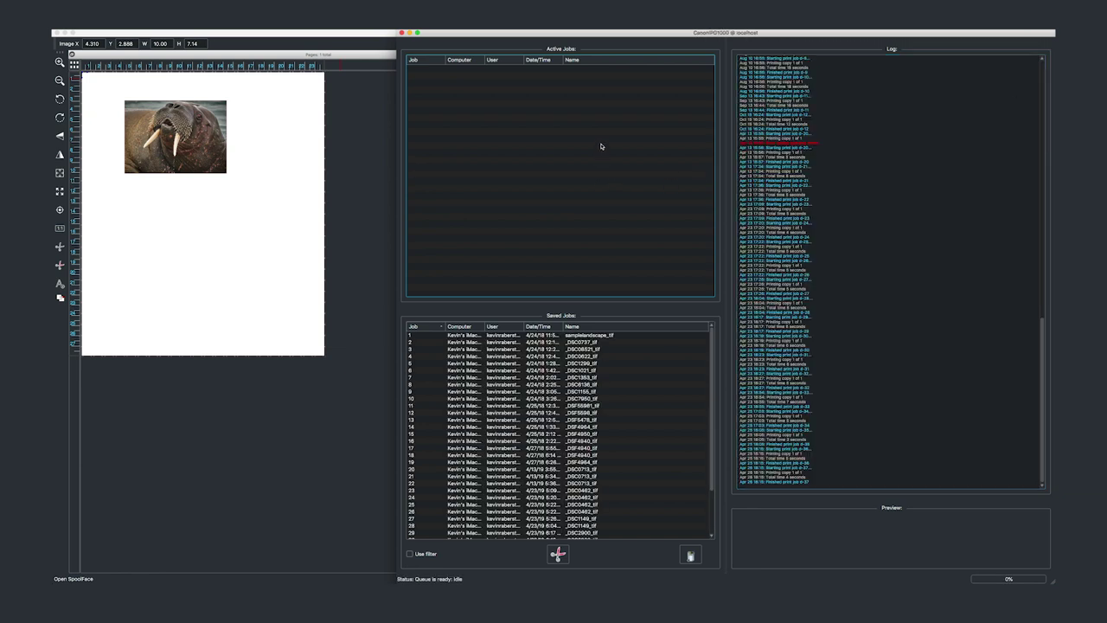
click(528, 343)
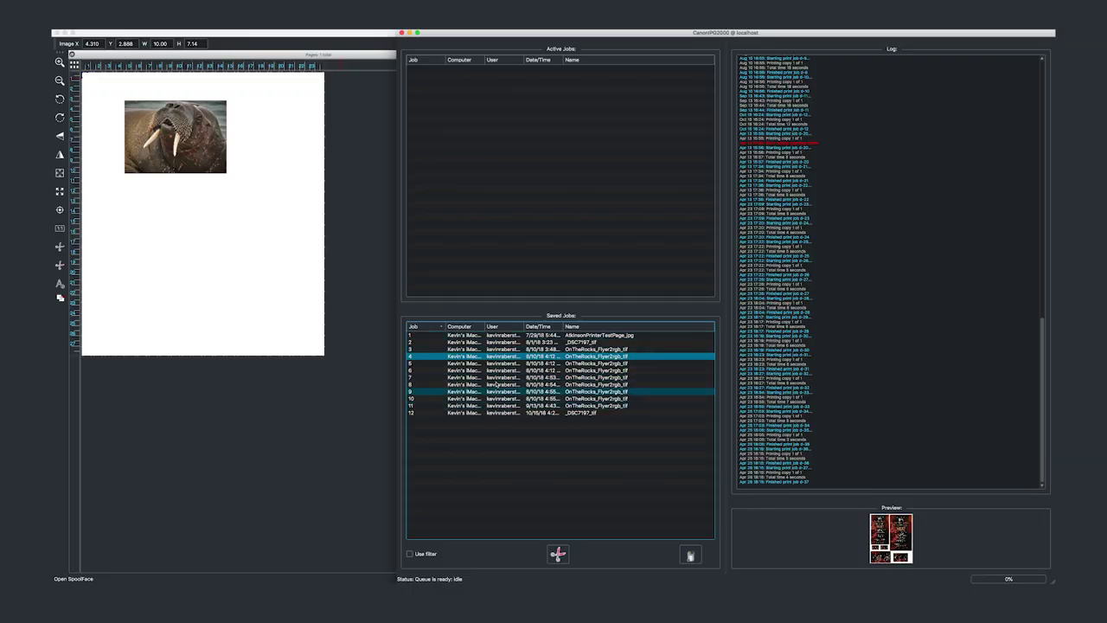
click(499, 370)
click(500, 378)
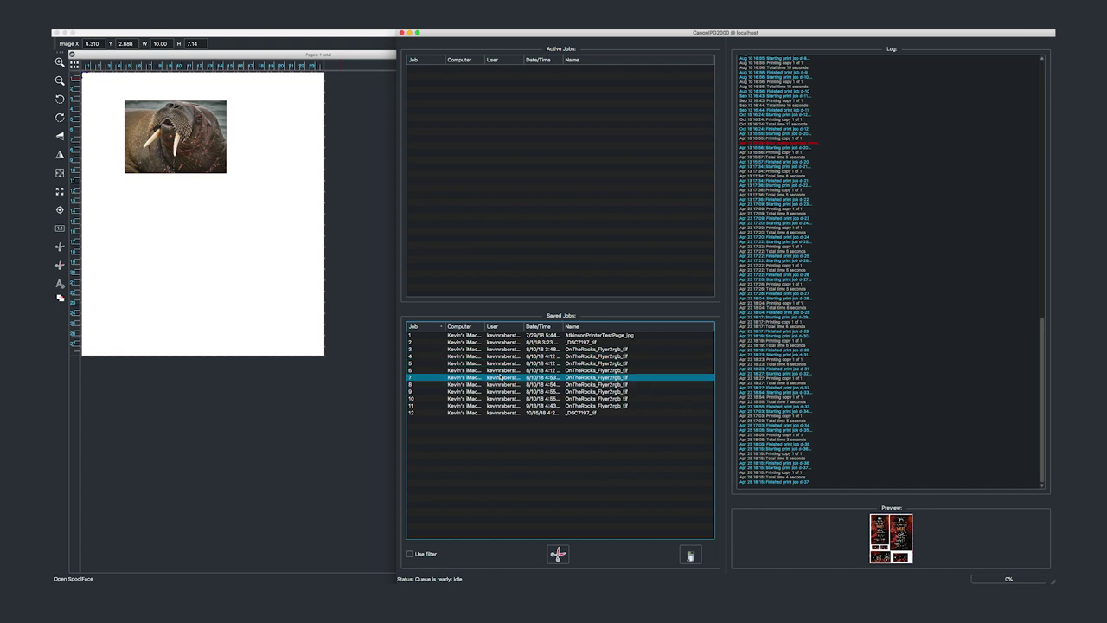
click(515, 391)
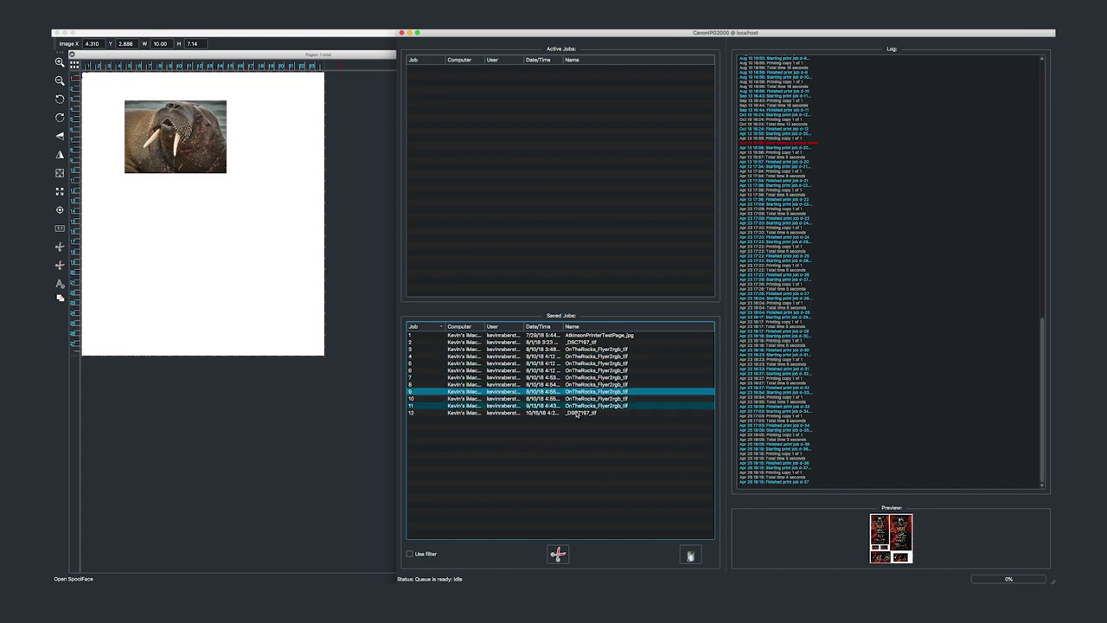
click(536, 413)
click(538, 406)
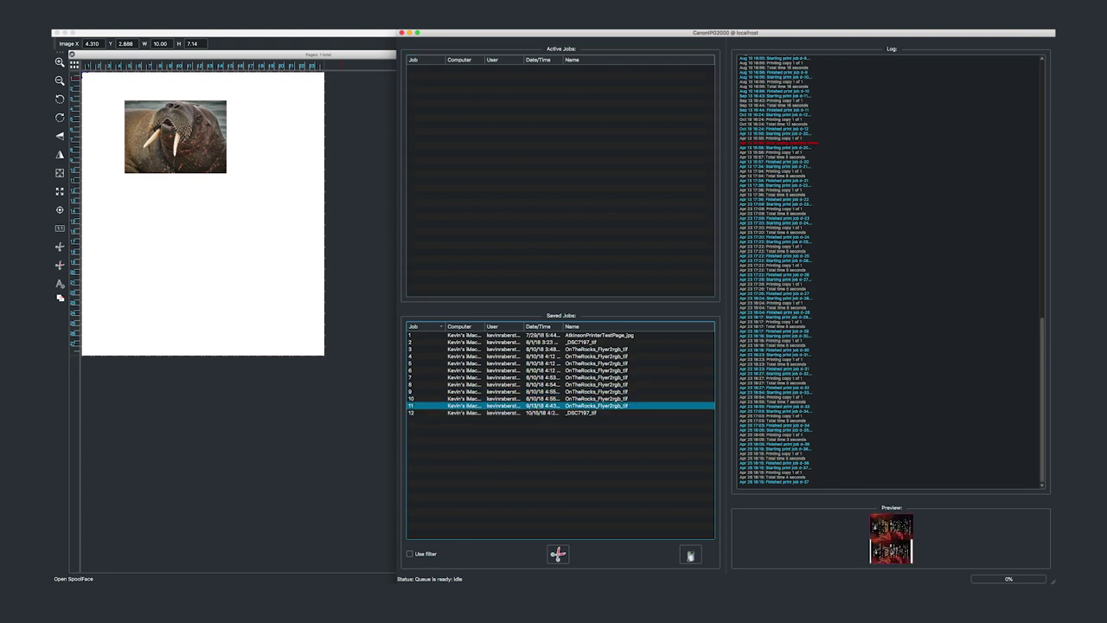
- Pause the CanonIPG2000 printing queue
click(159, 30)
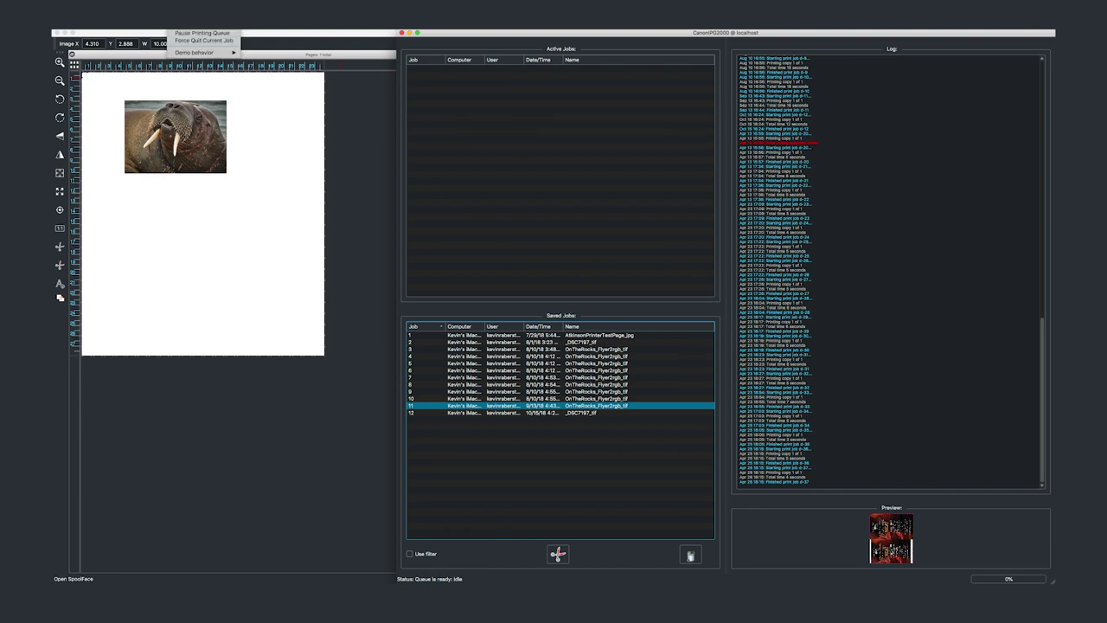
click(195, 35)
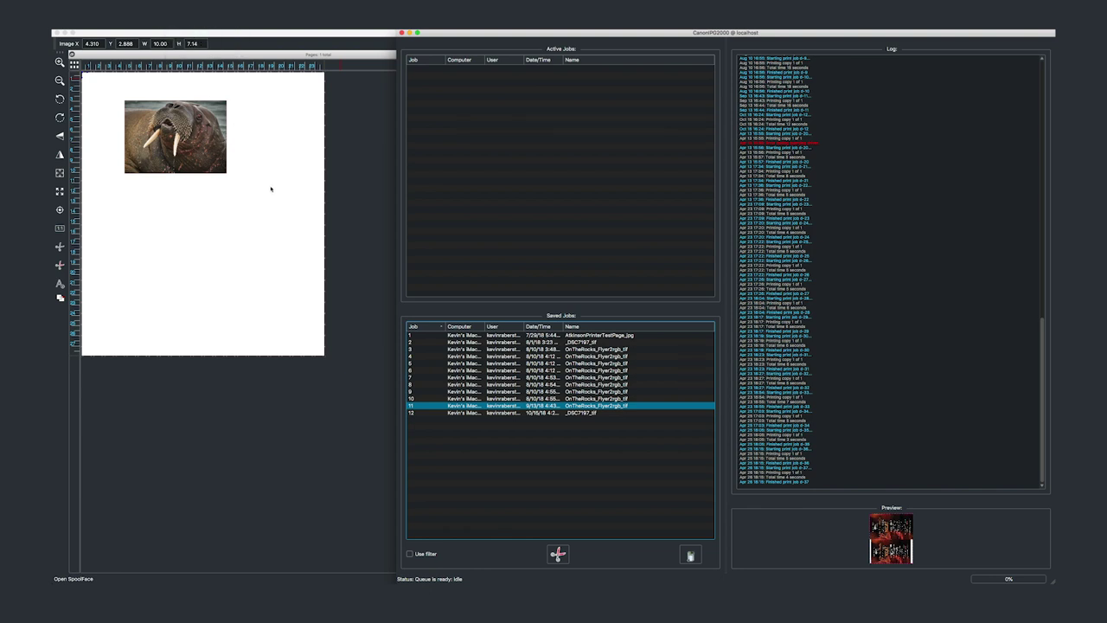
- Send the walrus page _DSC2077_tif to print and preview its job among the active jobs in the spooler
click(402, 33)
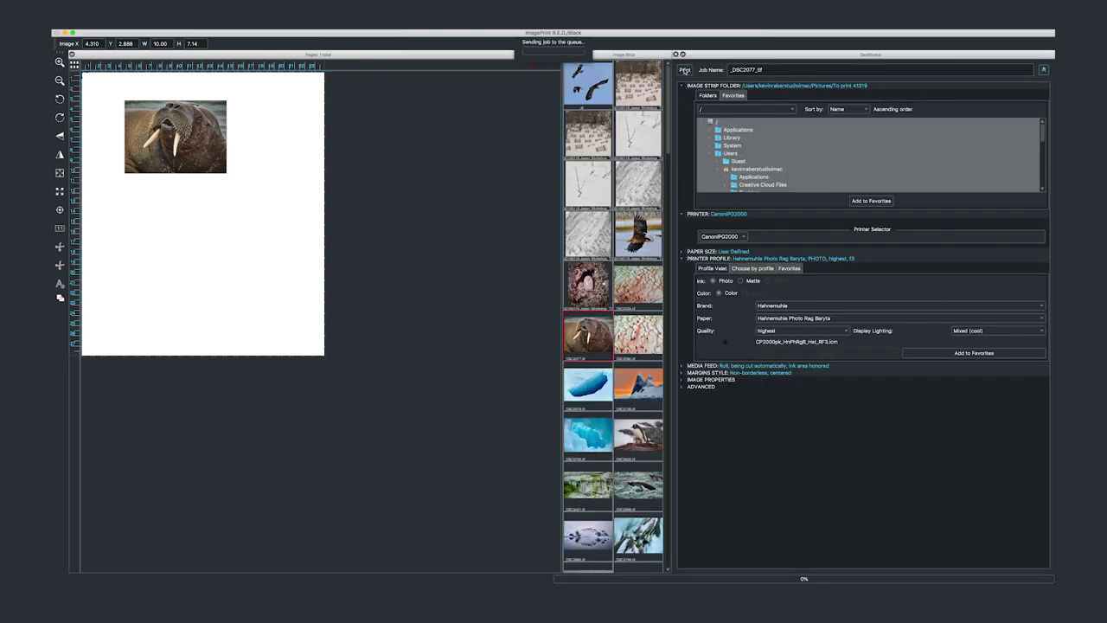
click(1045, 70)
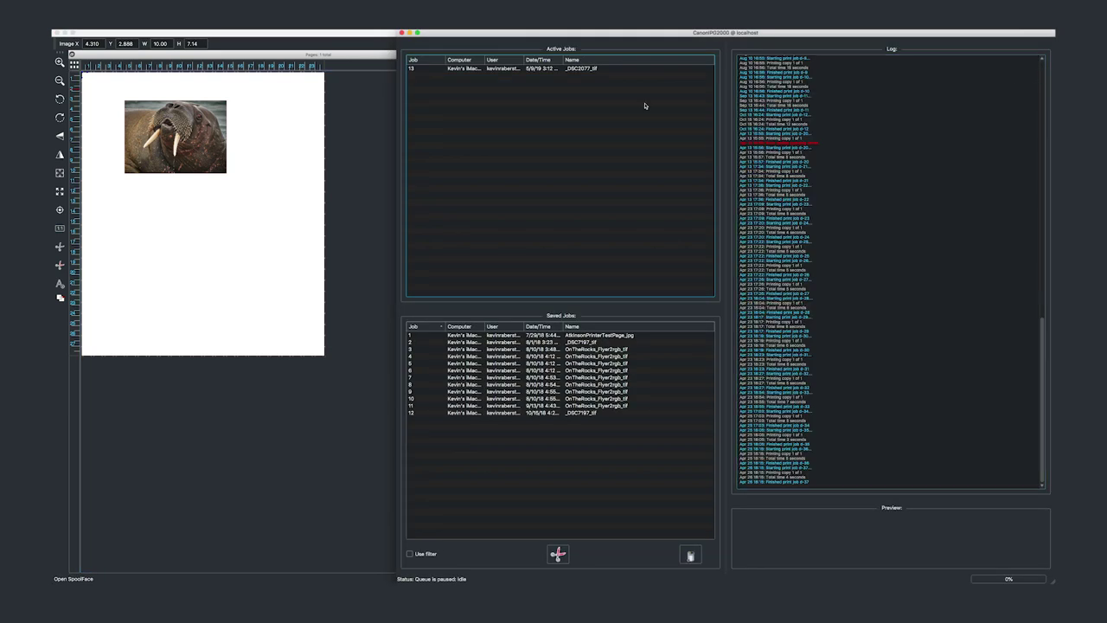
click(496, 69)
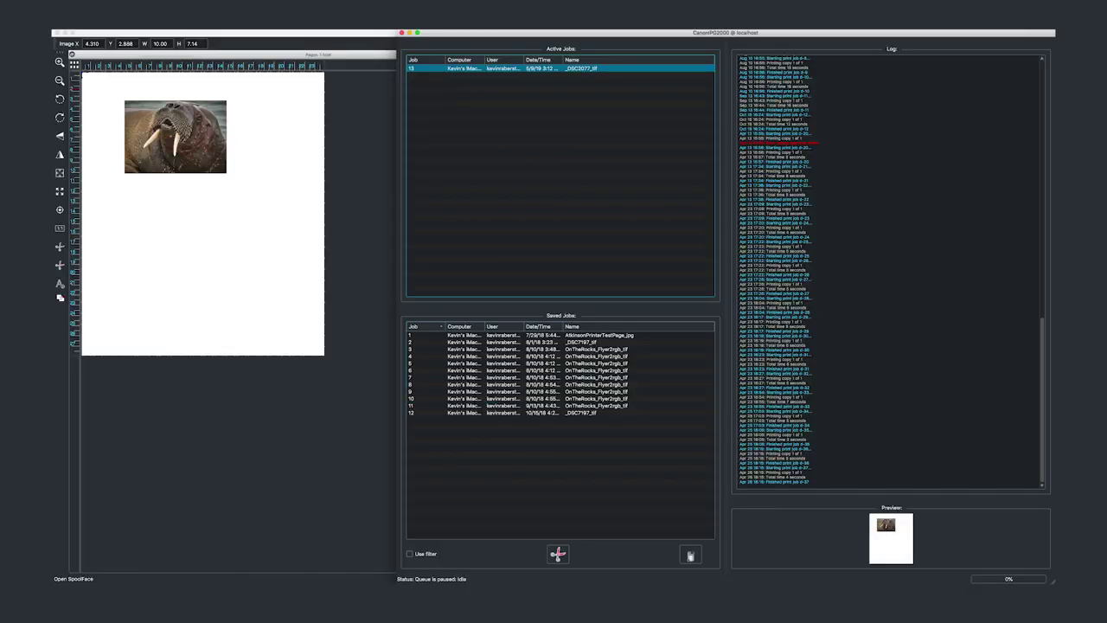
- View the CanonIPG1000 queue's jobs, then return to the CanonIPG2000 queue
click(167, 39)
click(167, 33)
click(550, 357)
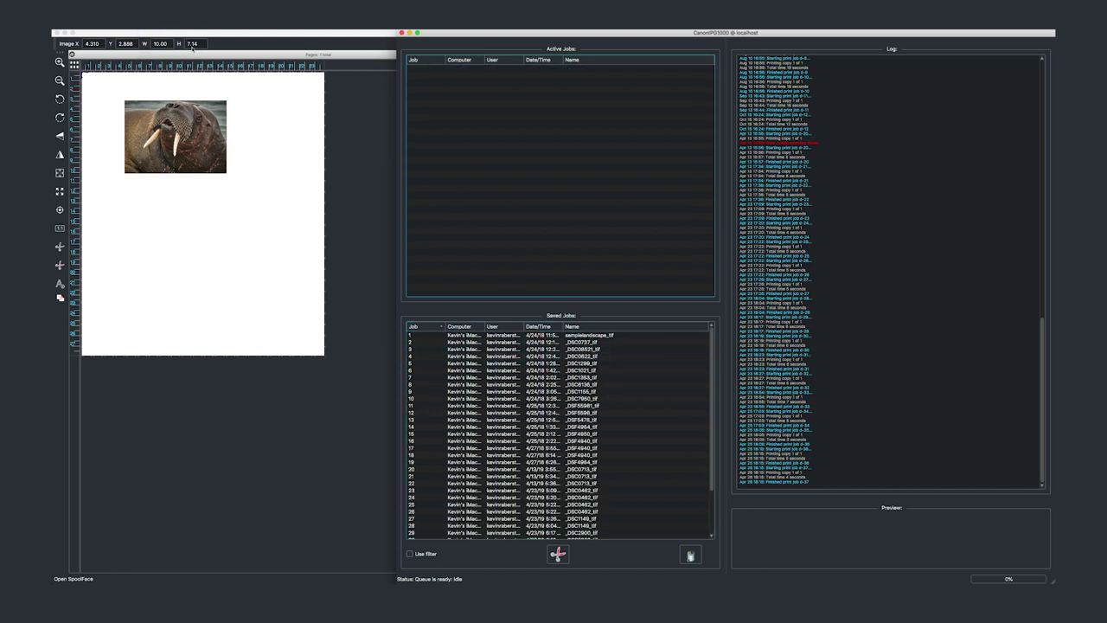
click(167, 35)
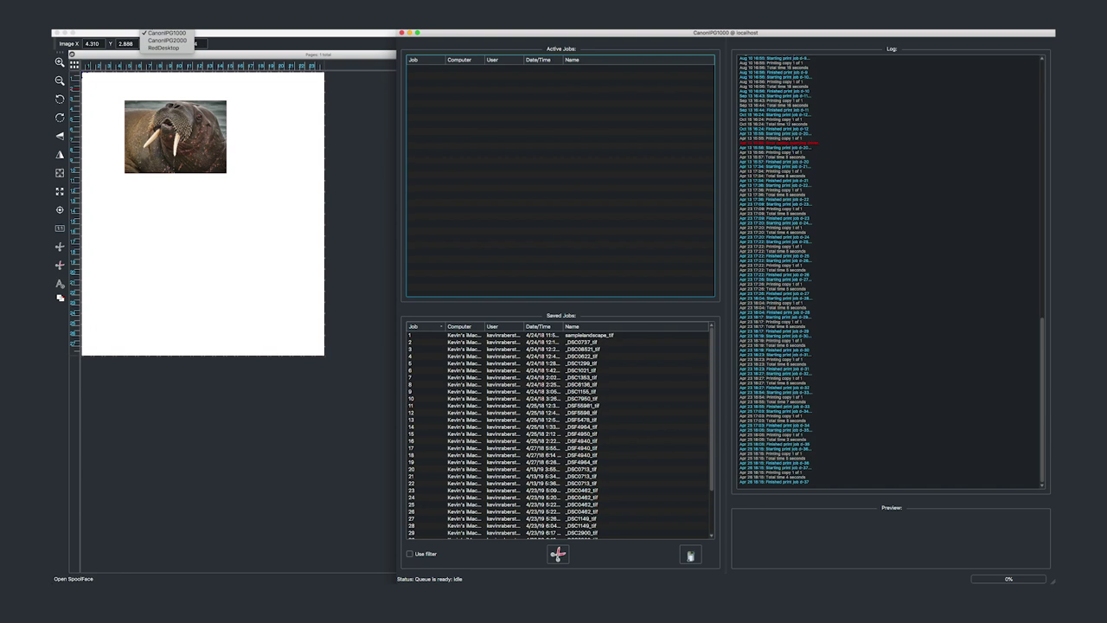
click(166, 40)
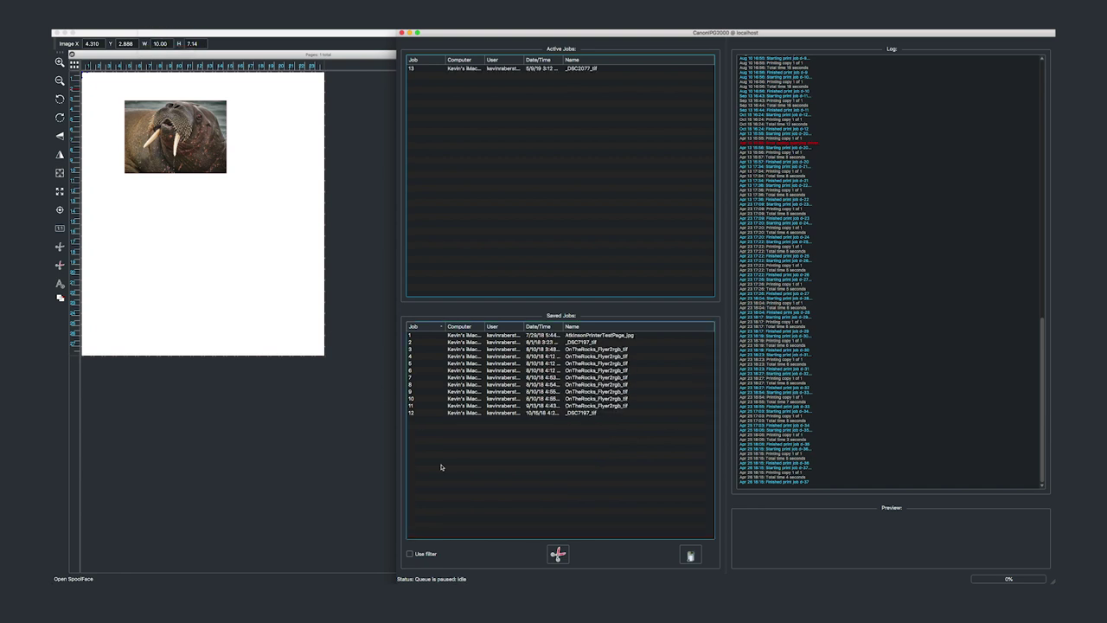
- Review the job settings of saved job 6, OnTheRocks_Flyer2rgb_tif, and move that job into the active jobs
double_click(498, 372)
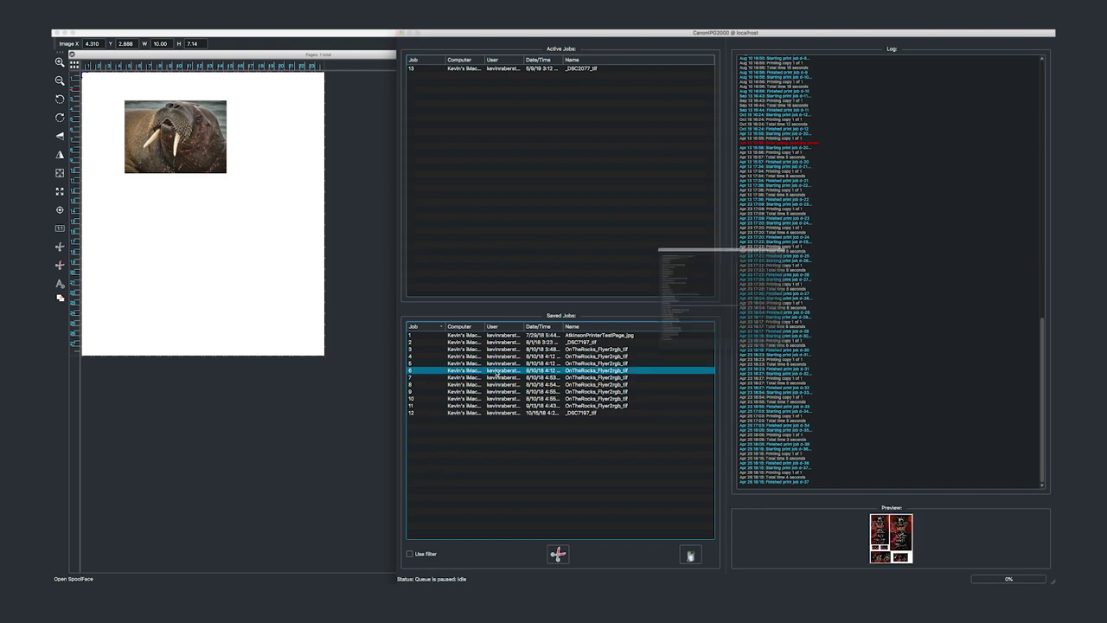
scroll(648, 249, down, 15)
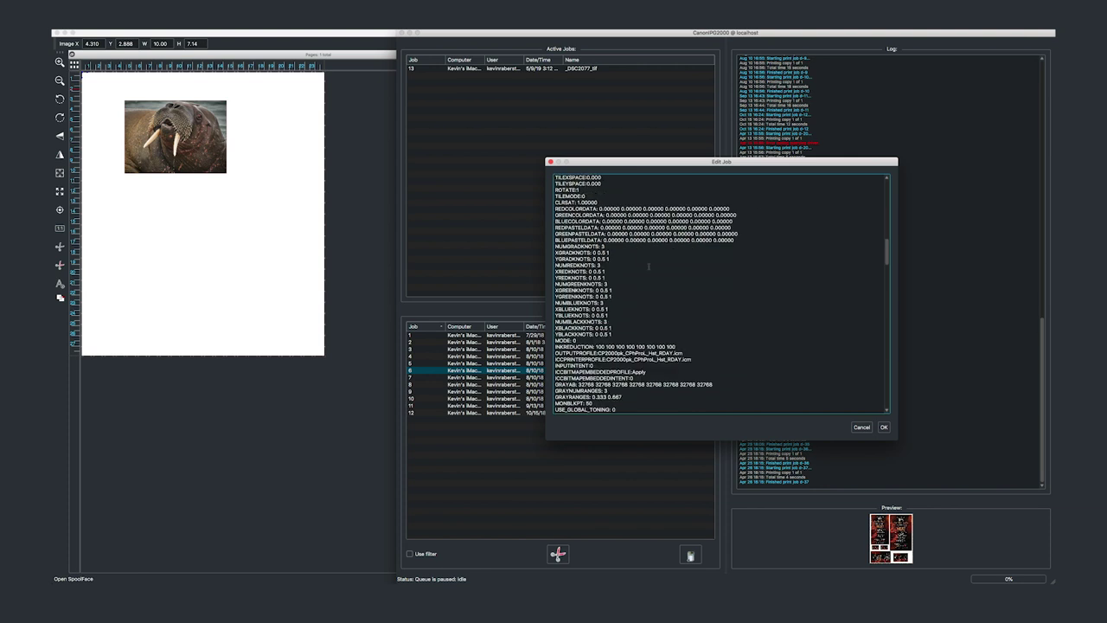
scroll(648, 272, down, 15)
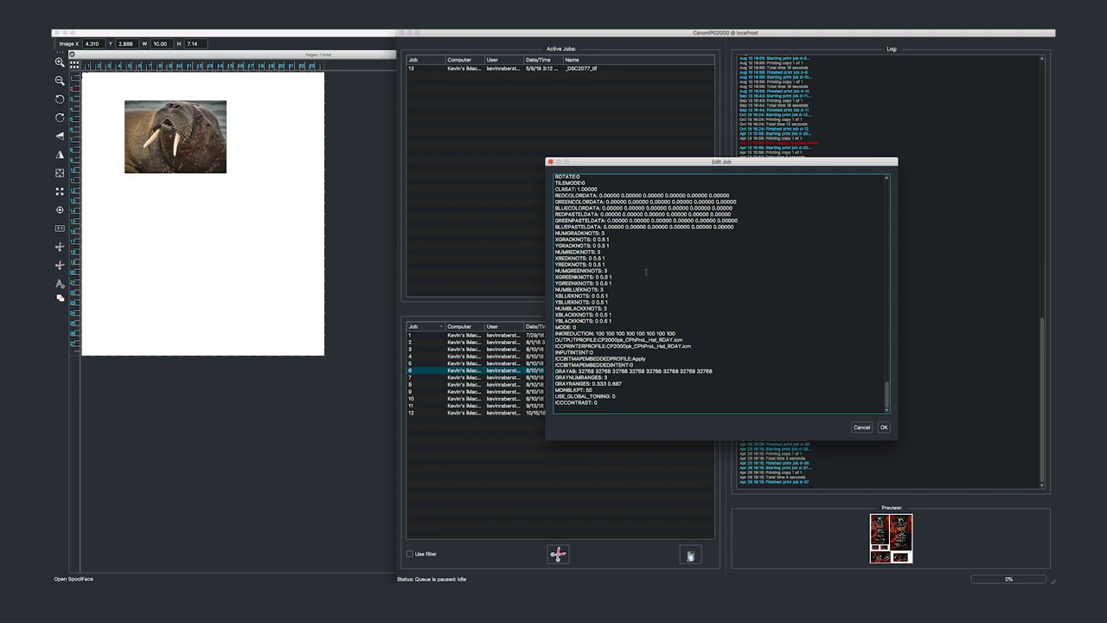
click(884, 427)
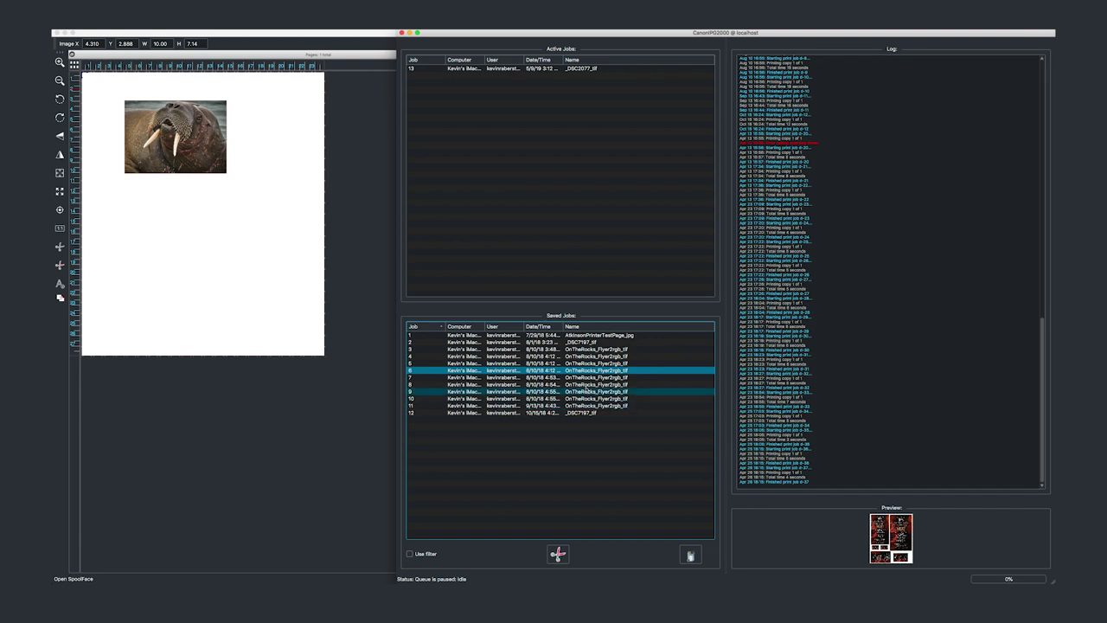
drag(549, 370, 534, 171)
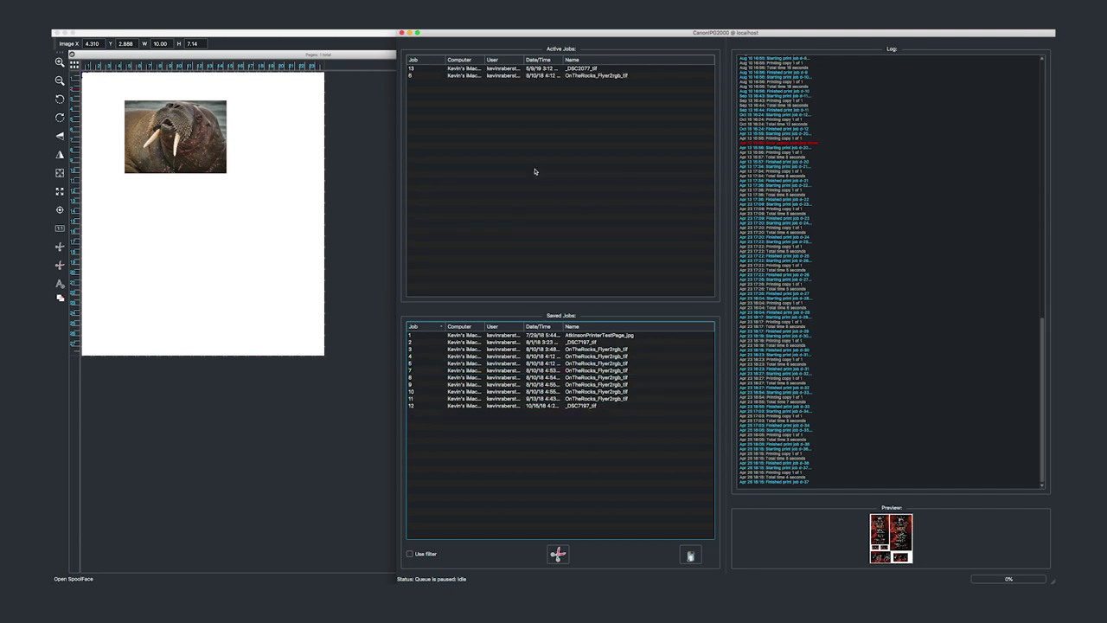